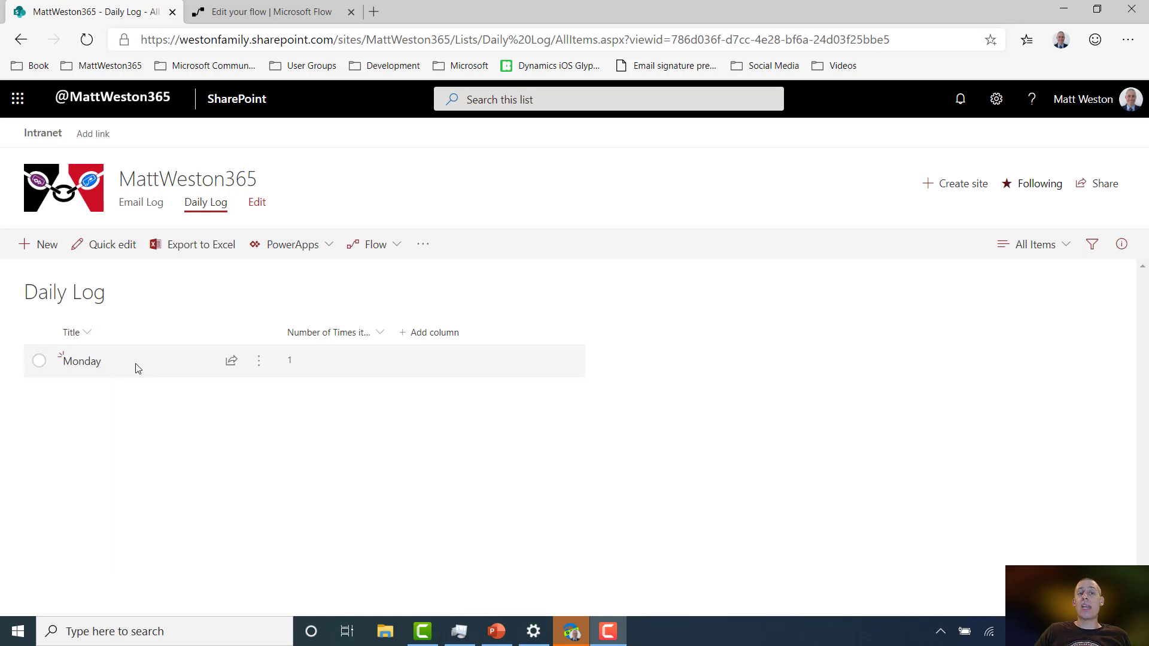
Step: Back in the flow editor, review the trigger inputs and the Create item fields
left_click(252, 14)
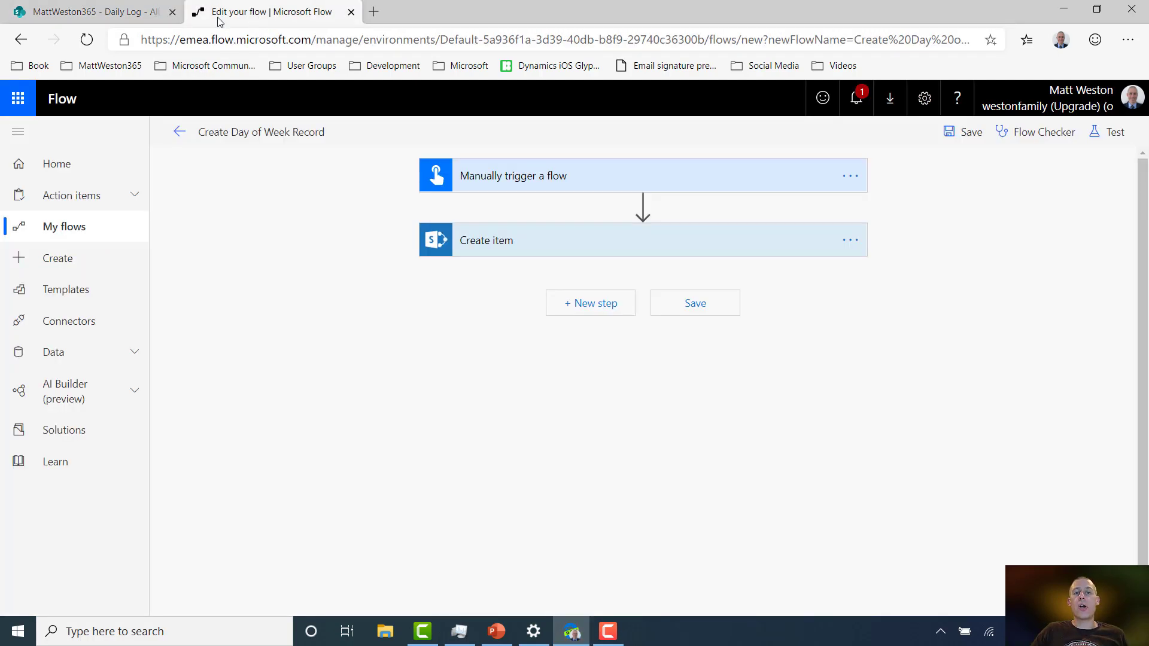
left_click(526, 186)
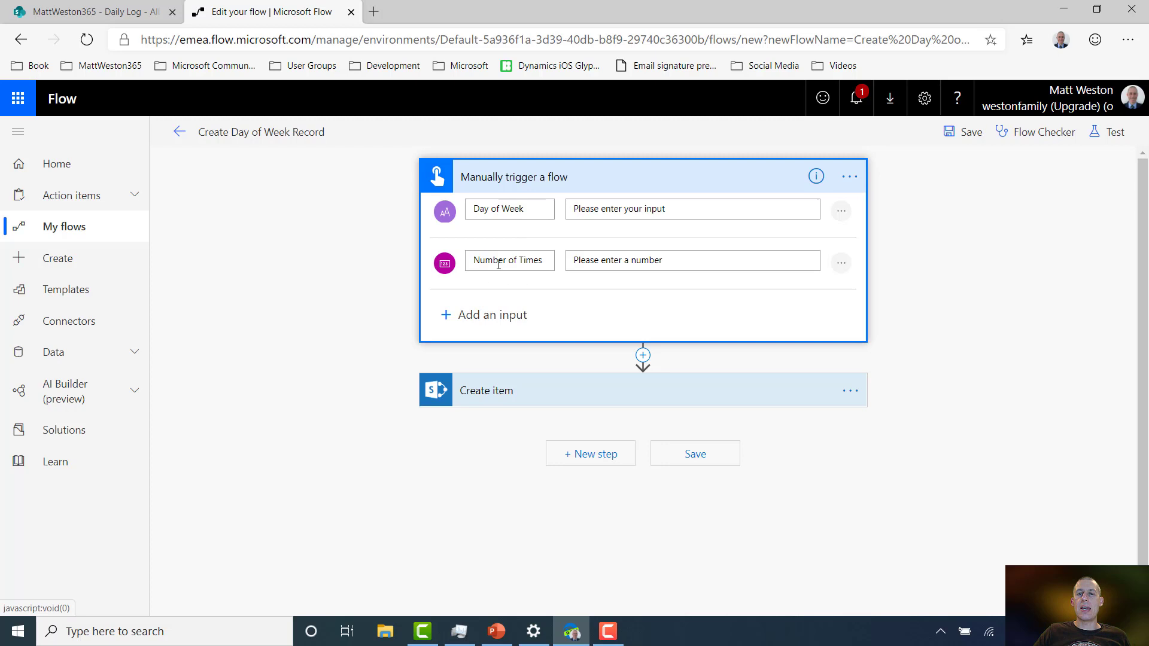
left_click(566, 186)
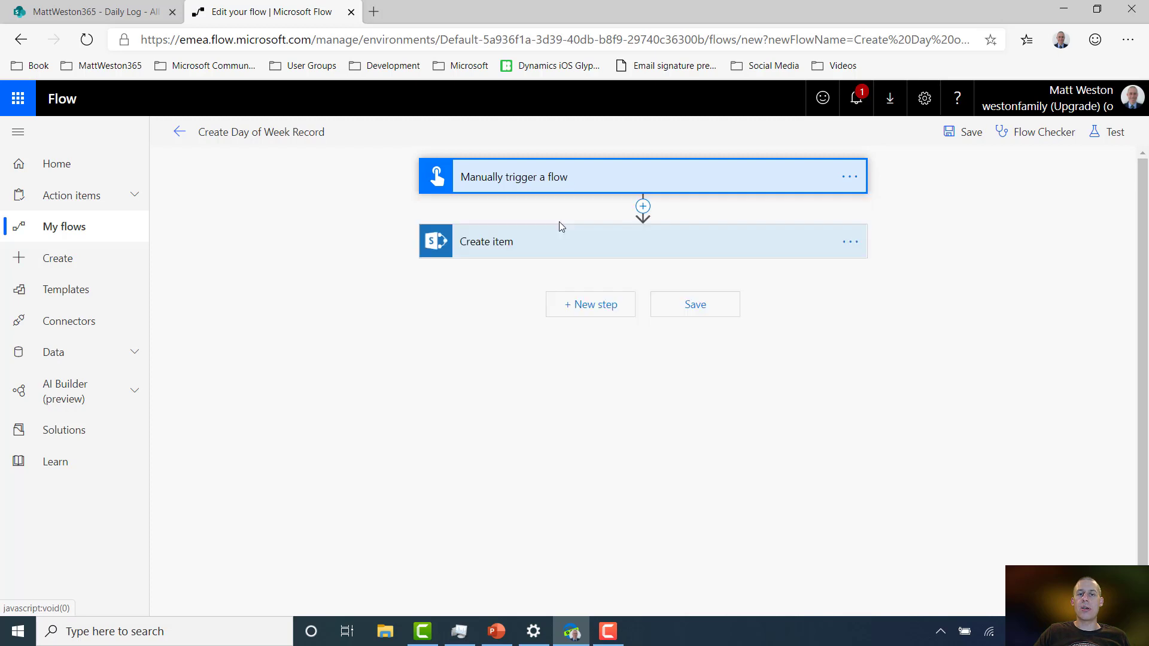
left_click(519, 240)
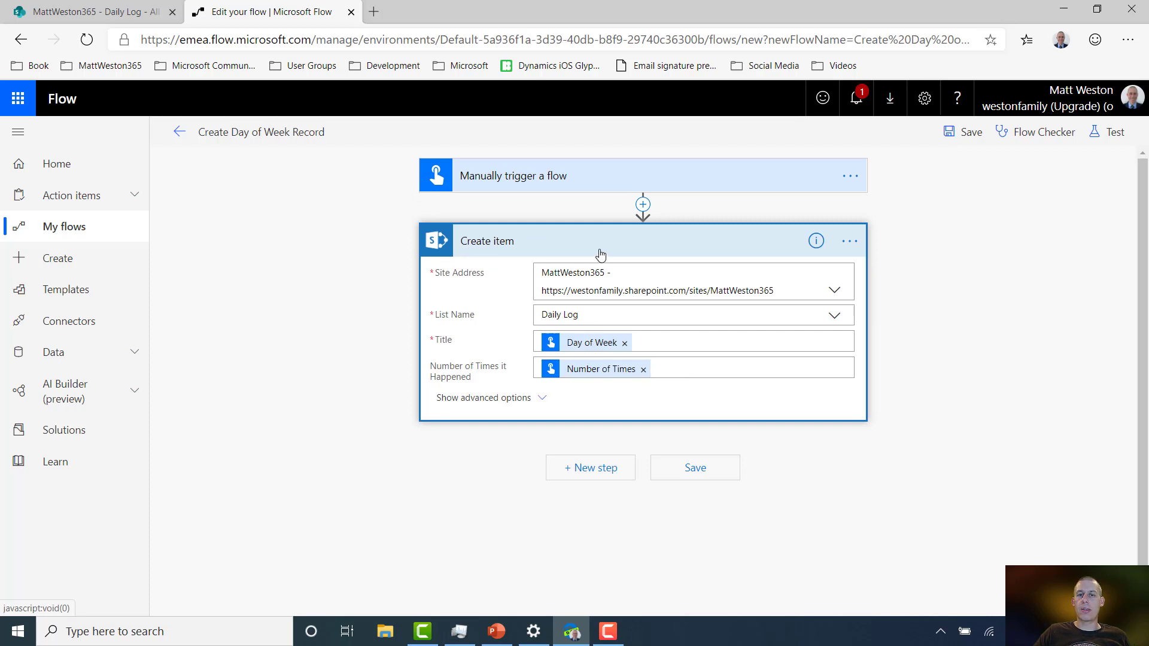
left_click(637, 252)
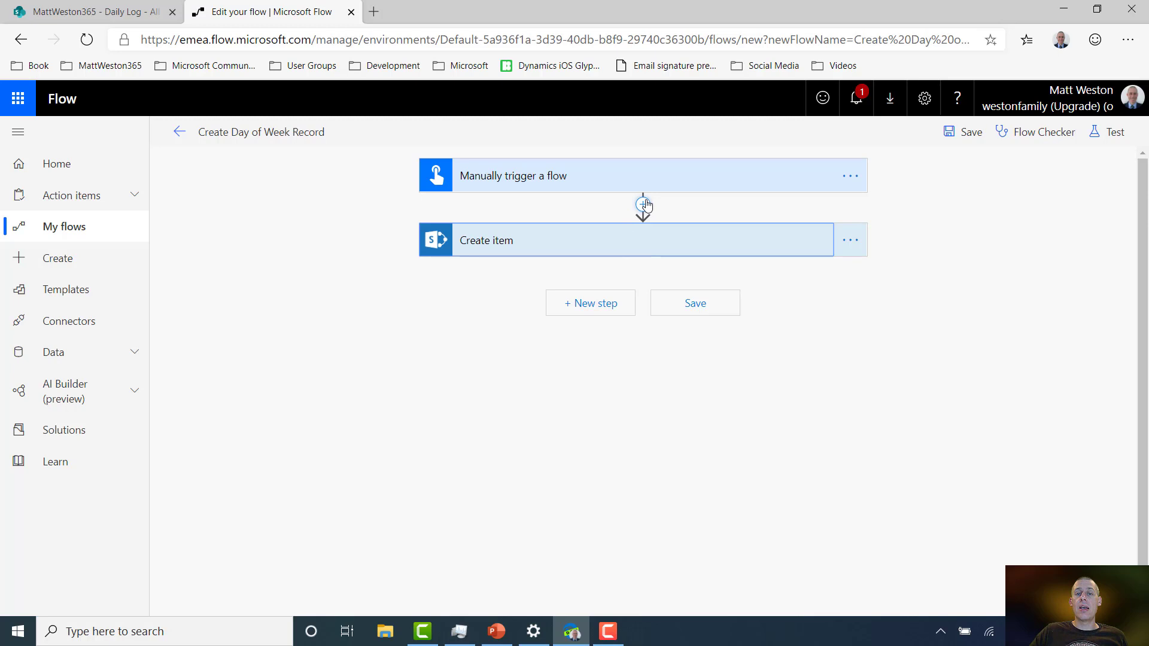
Step: Insert a SharePoint Get items action before Create item, reading the Daily Log list
left_click(644, 206)
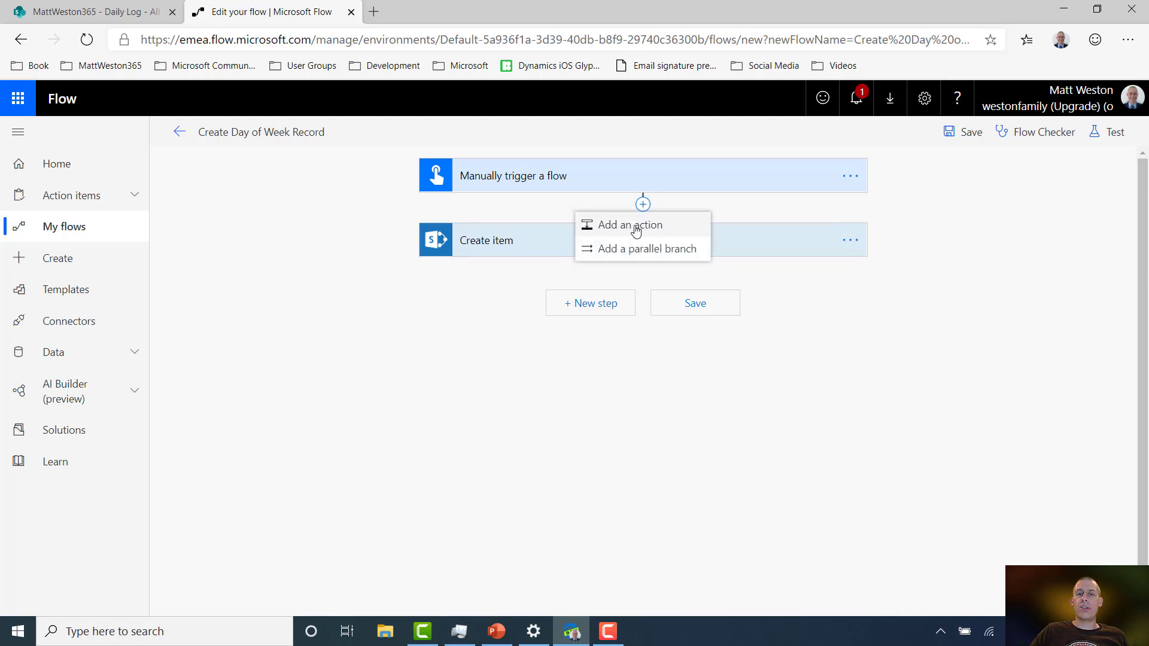
left_click(638, 225)
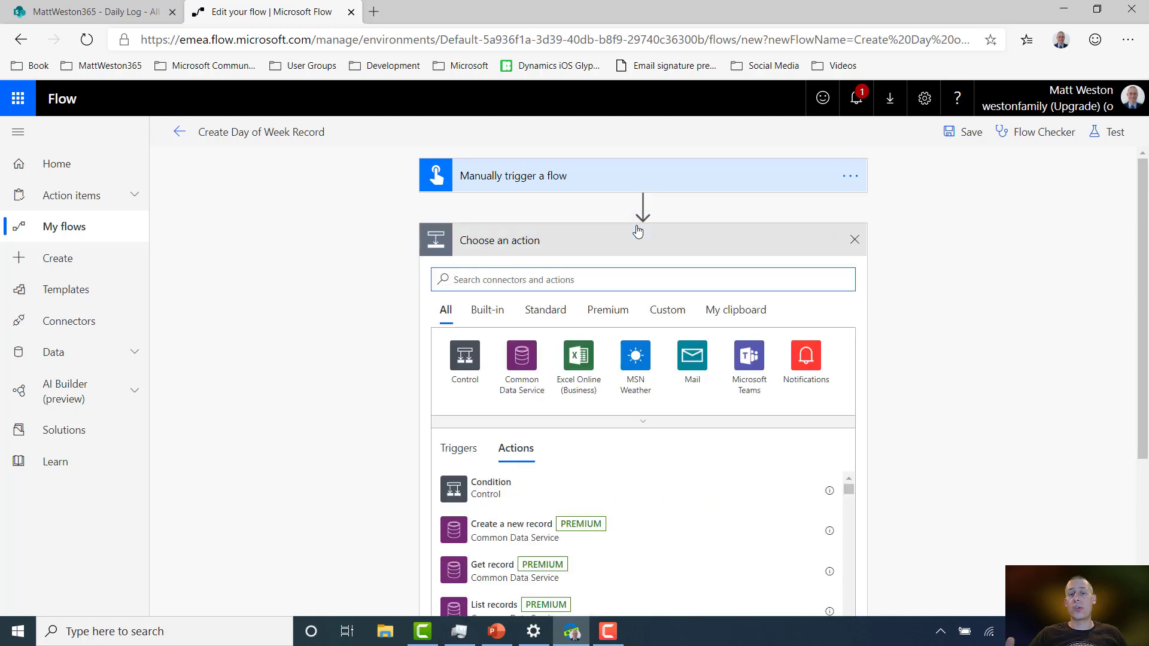
type("Get Items")
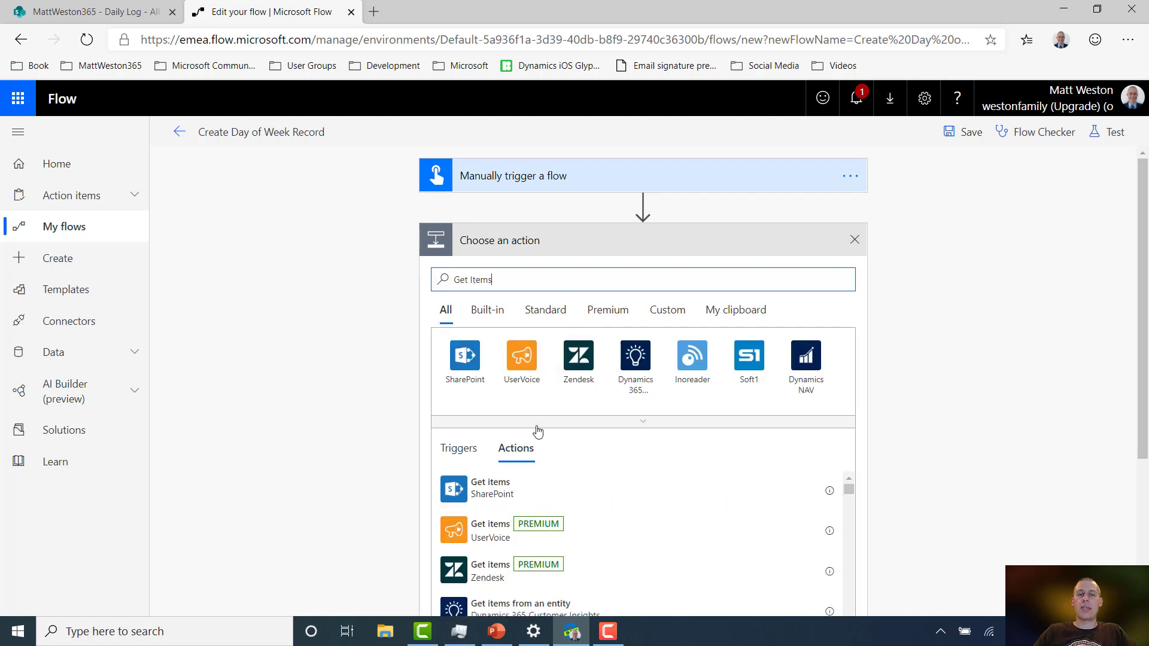
left_click(520, 494)
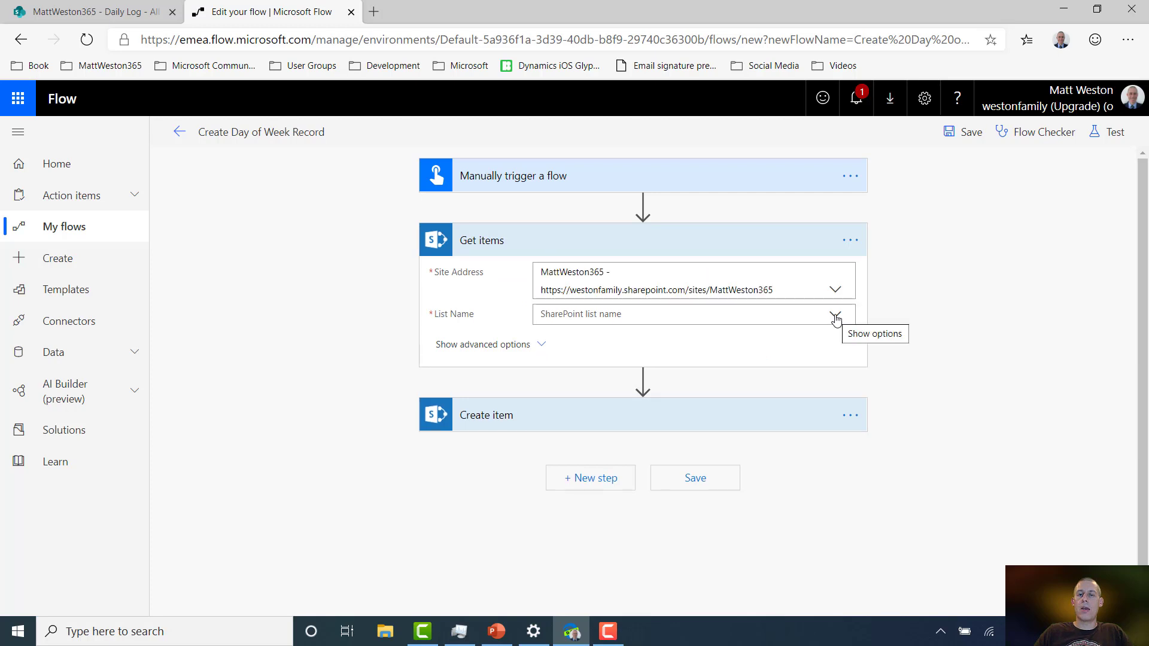
left_click(835, 316)
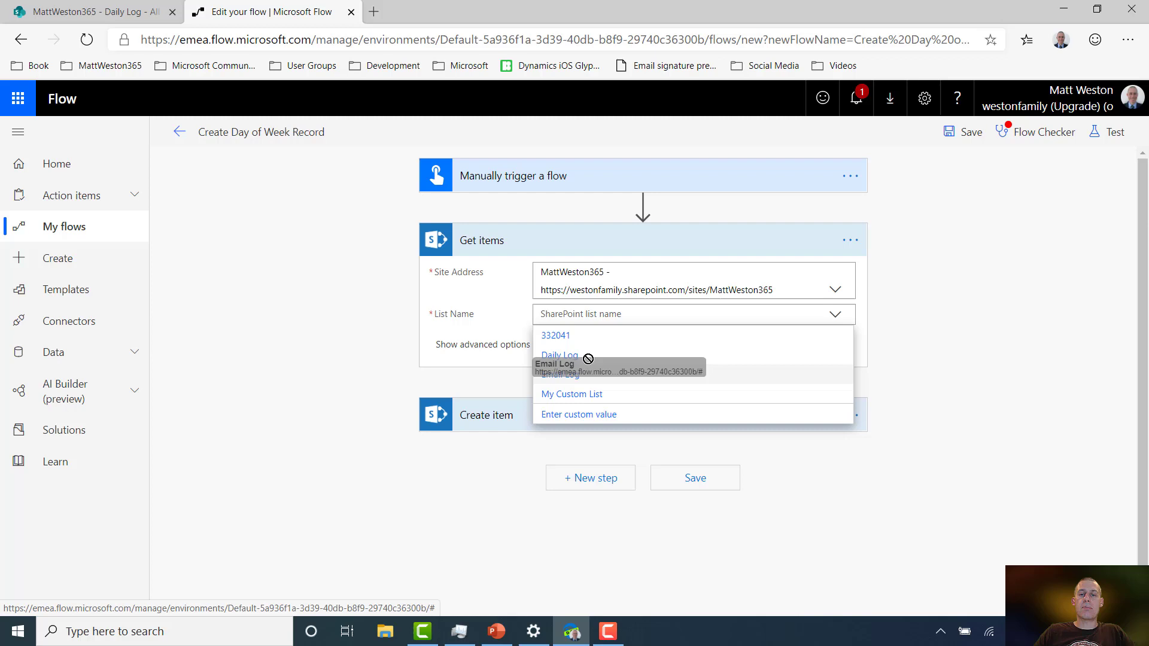
left_click(560, 356)
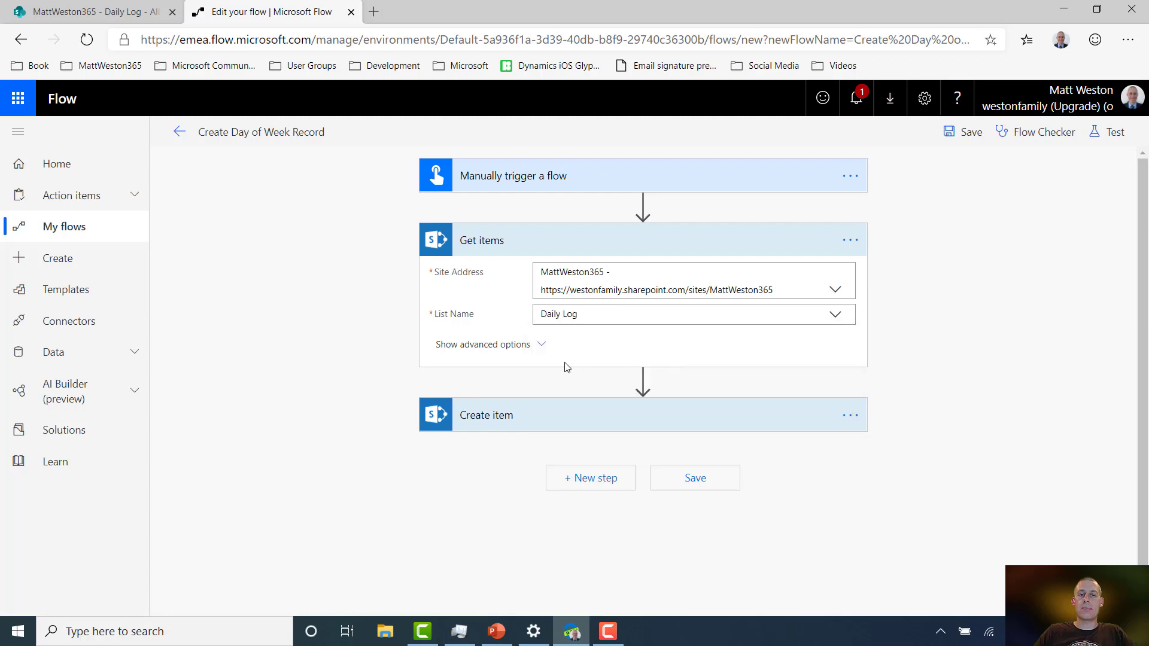
mouse_move(641, 382)
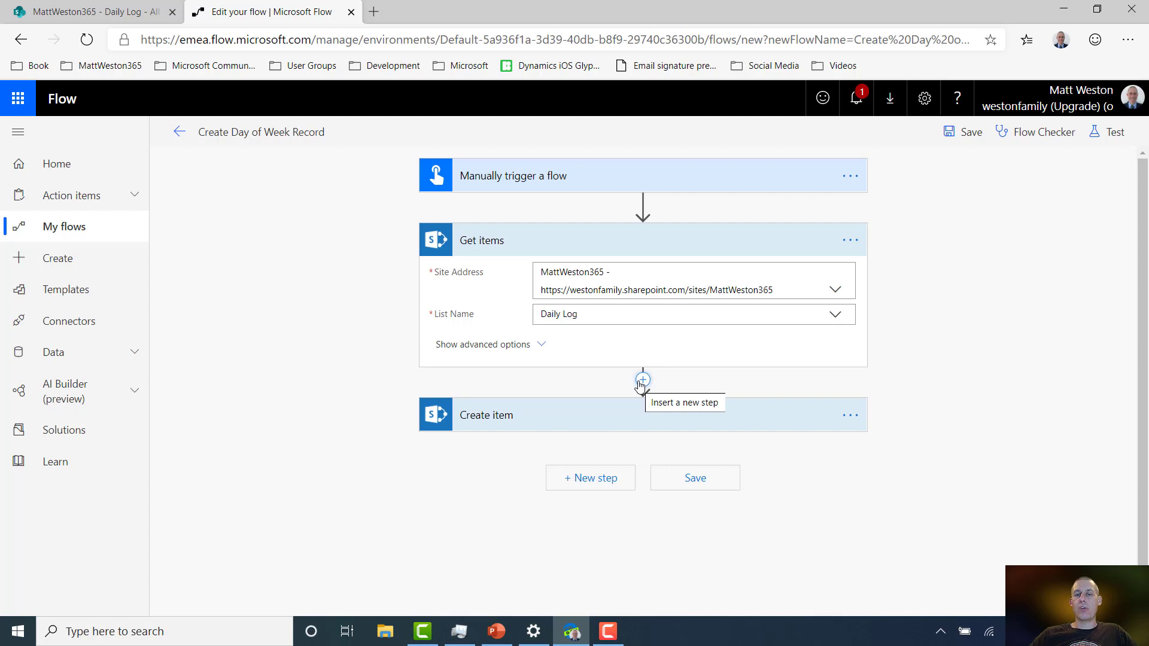
Step: Add a Filter array step after Get items that filters the Get items value list
left_click(642, 381)
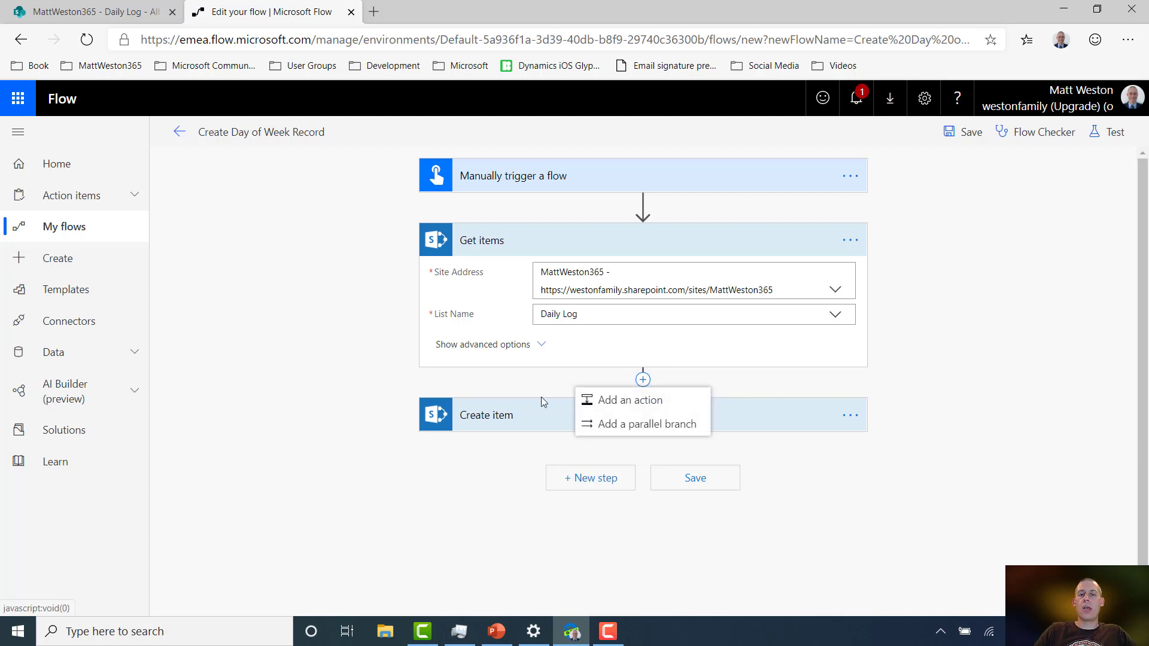
left_click(651, 403)
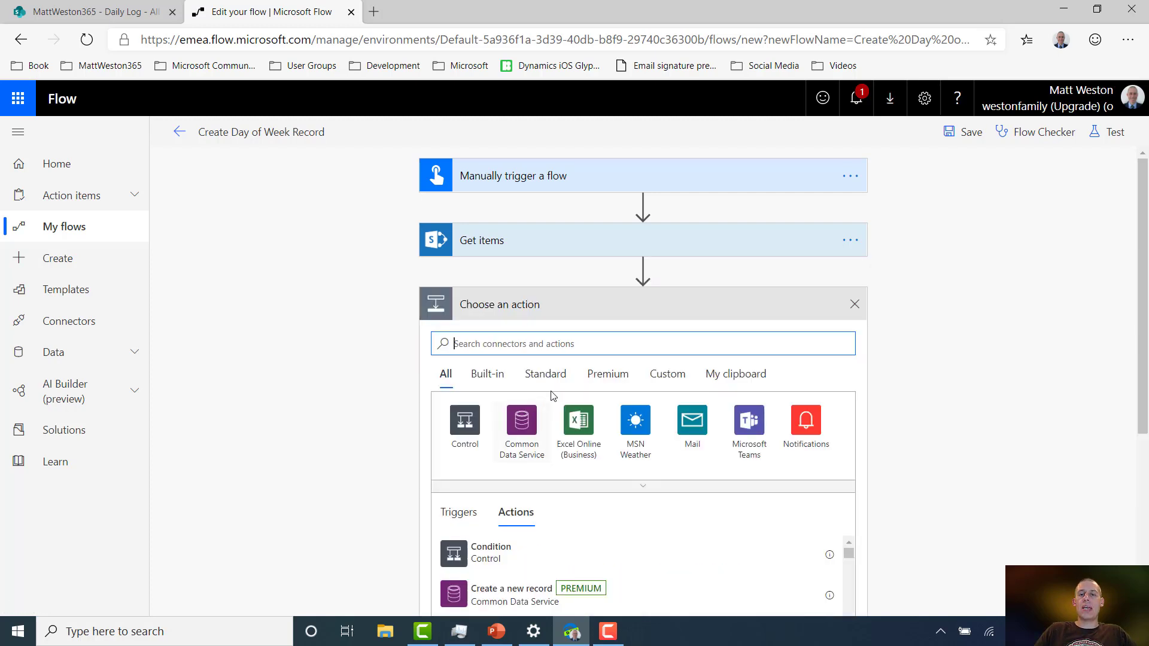
type("filter array")
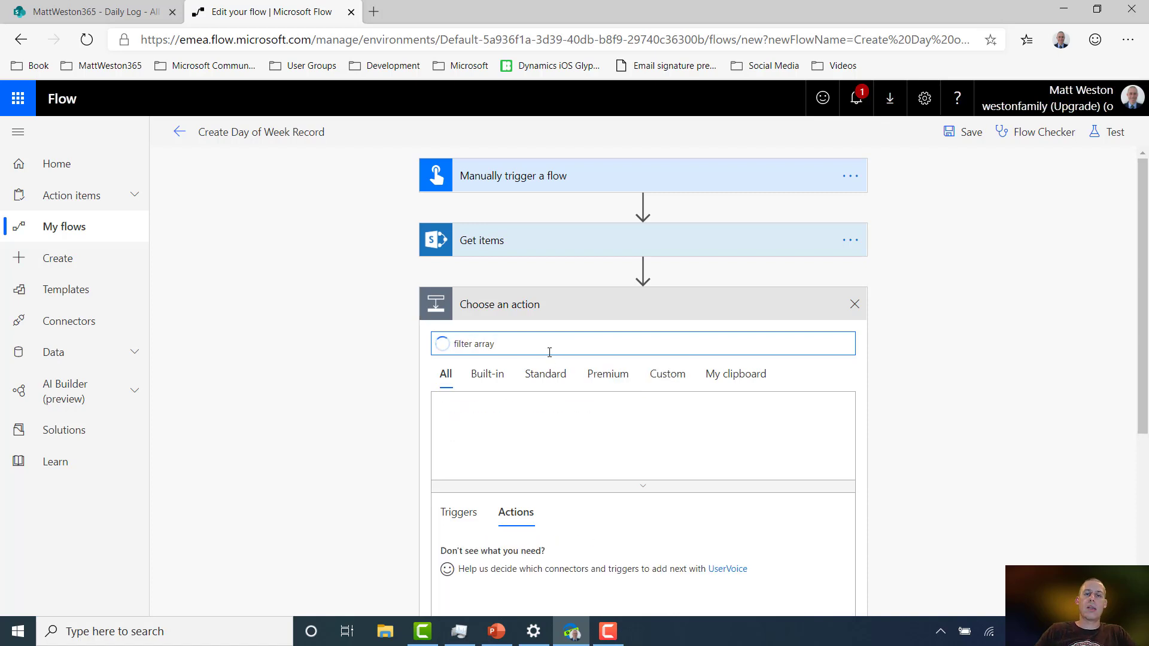
left_click(474, 557)
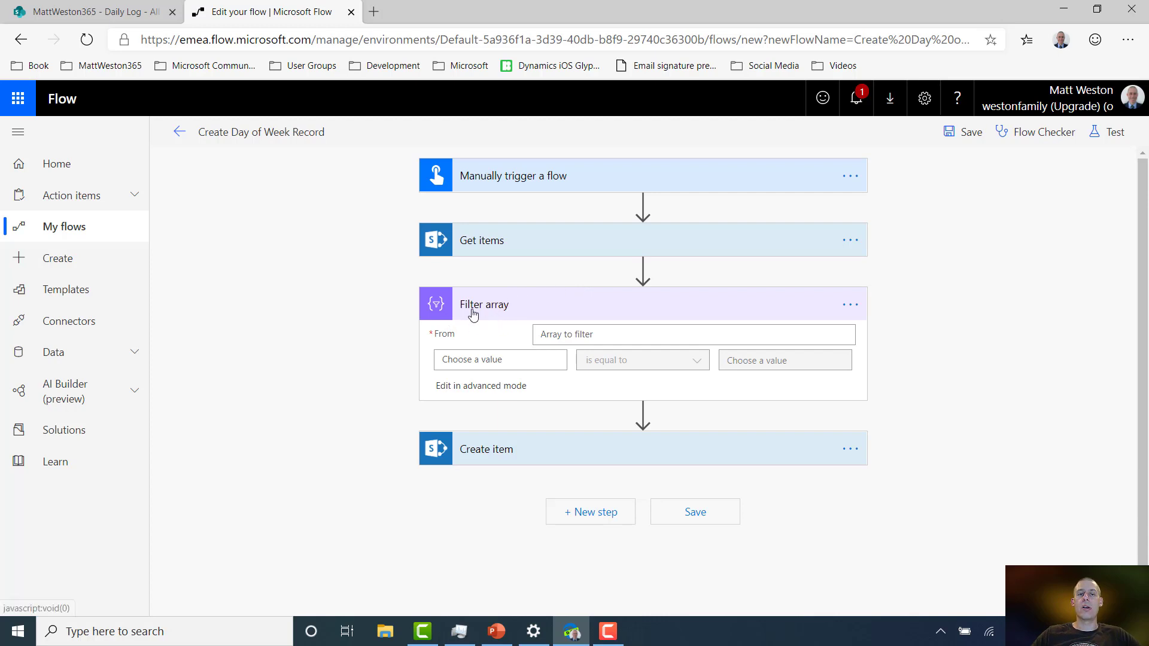
left_click(558, 334)
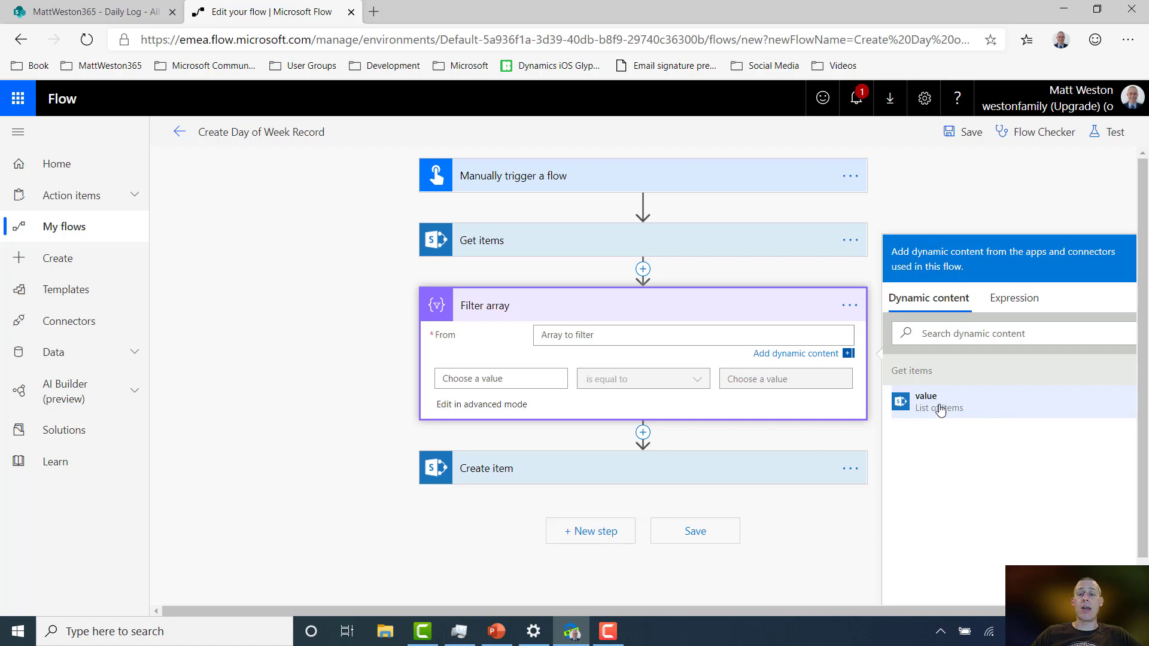
left_click(953, 409)
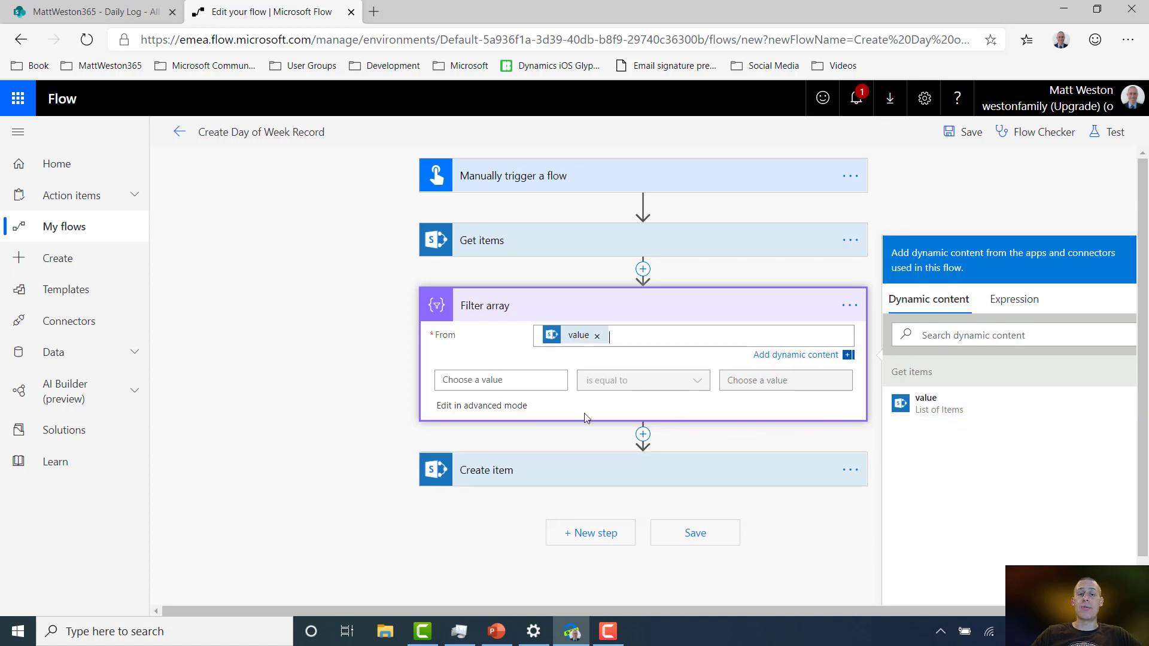
Step: Set the filter condition to Title is equal to the Day of Week input
left_click(525, 378)
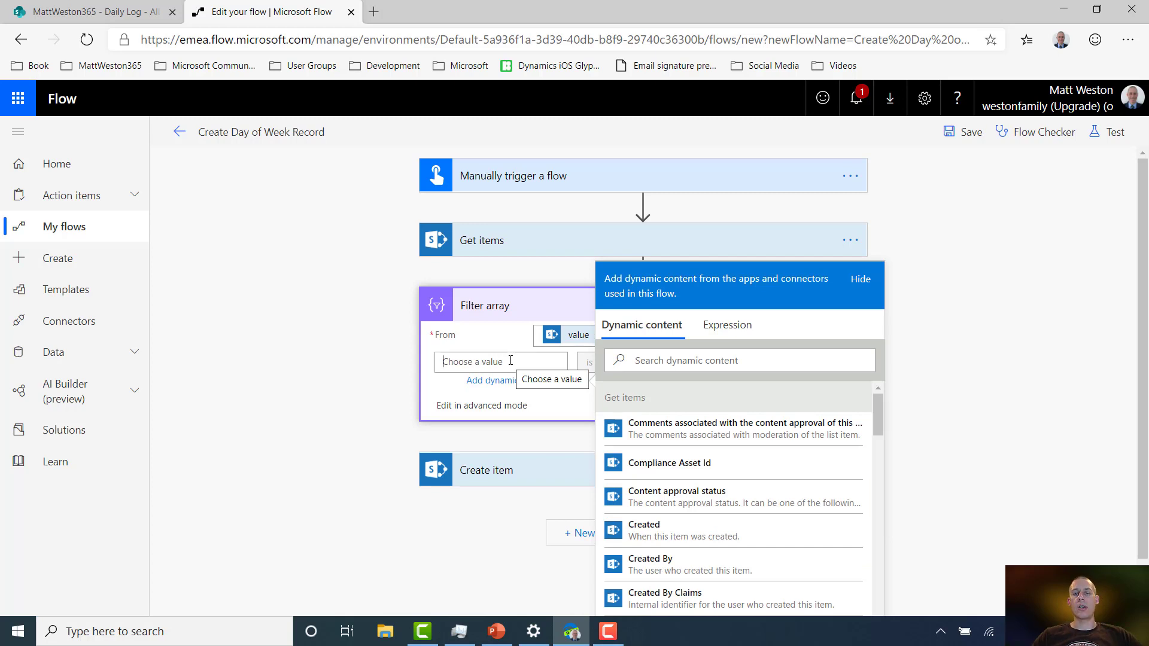
left_click(740, 357)
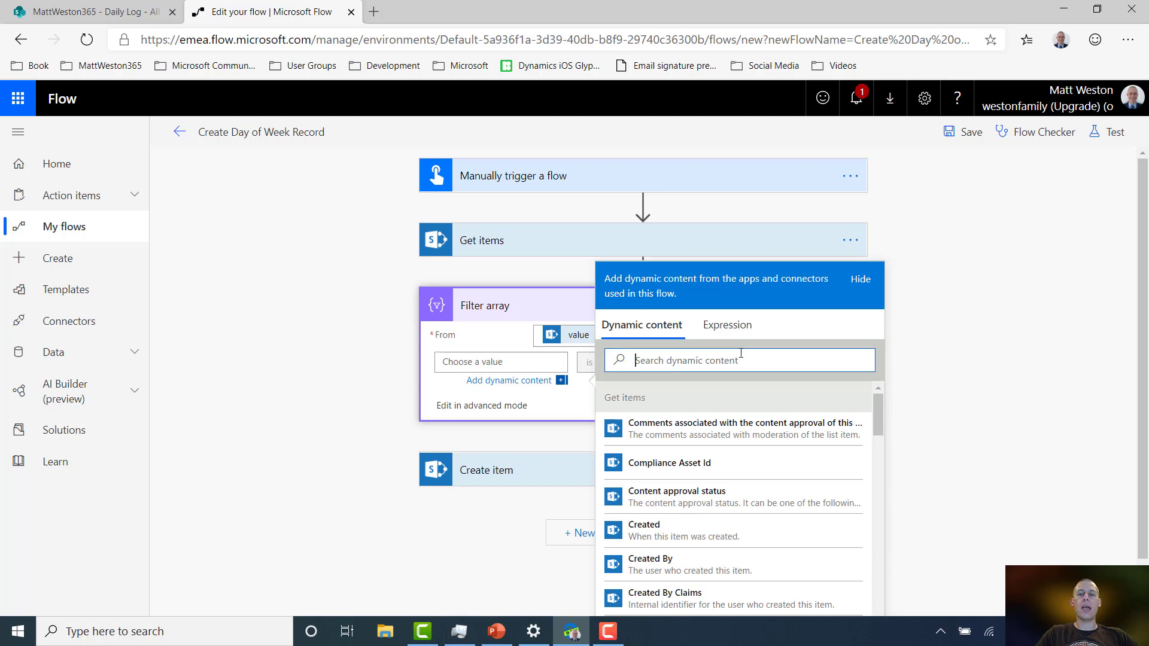
type("title")
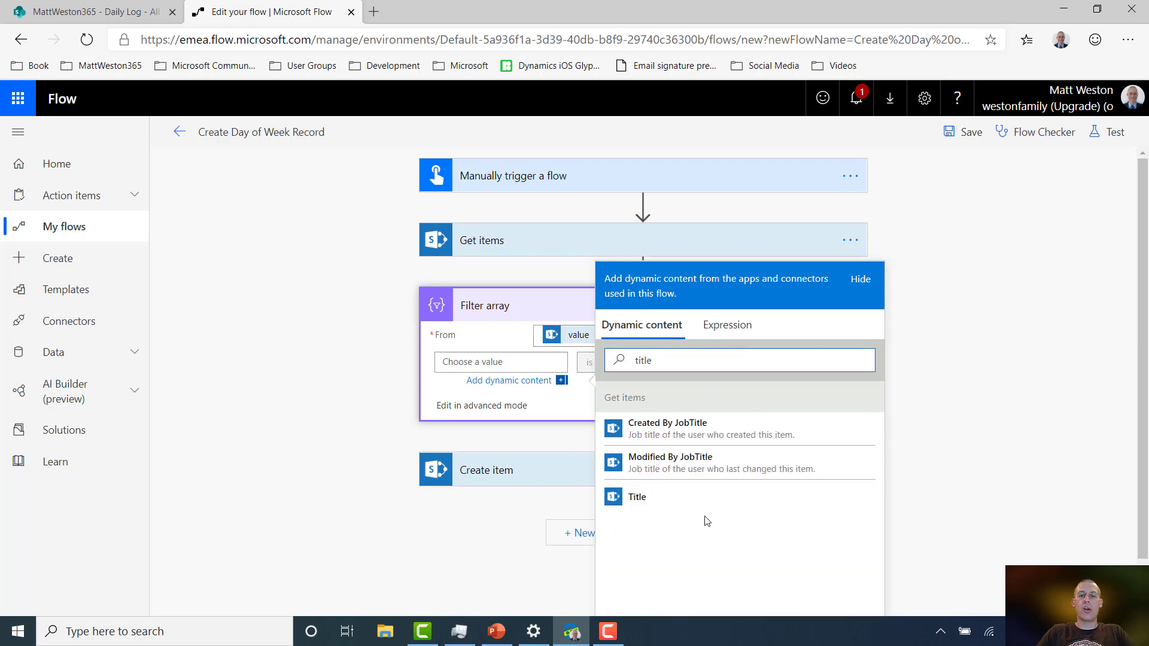
left_click(698, 499)
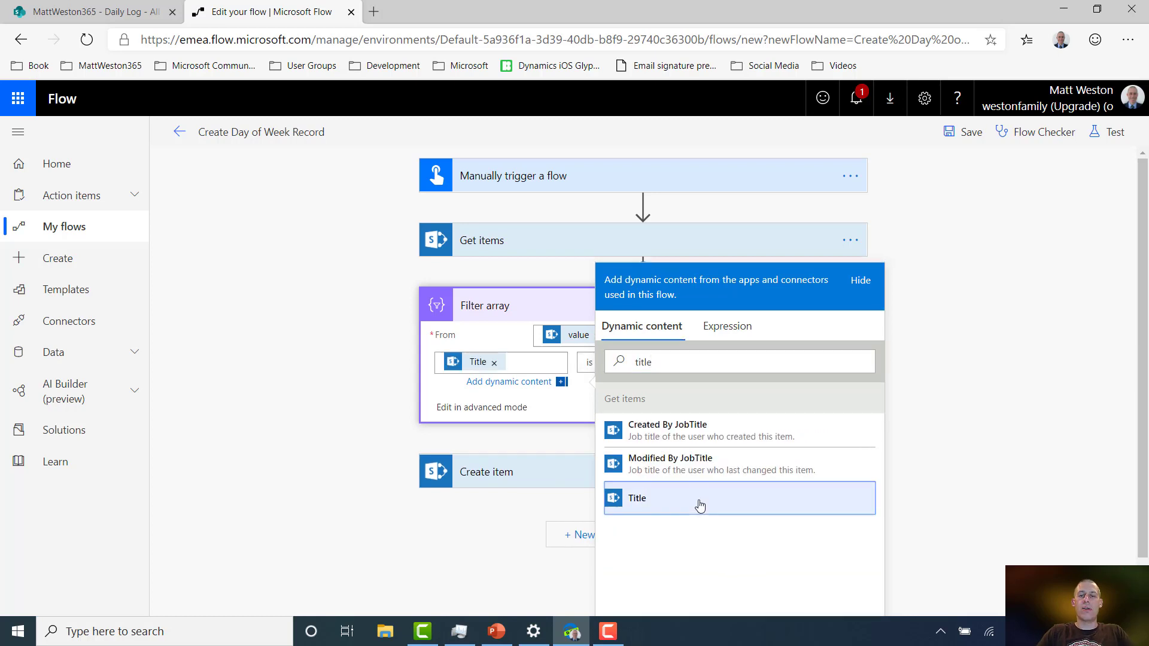
left_click(518, 350)
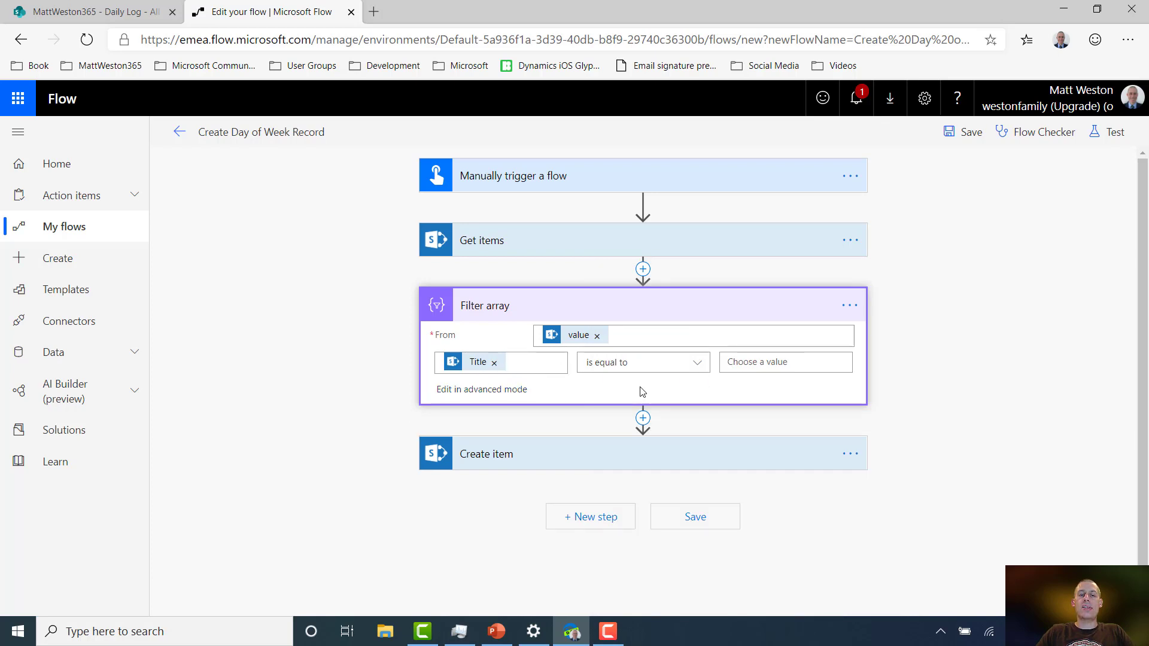
left_click(728, 369)
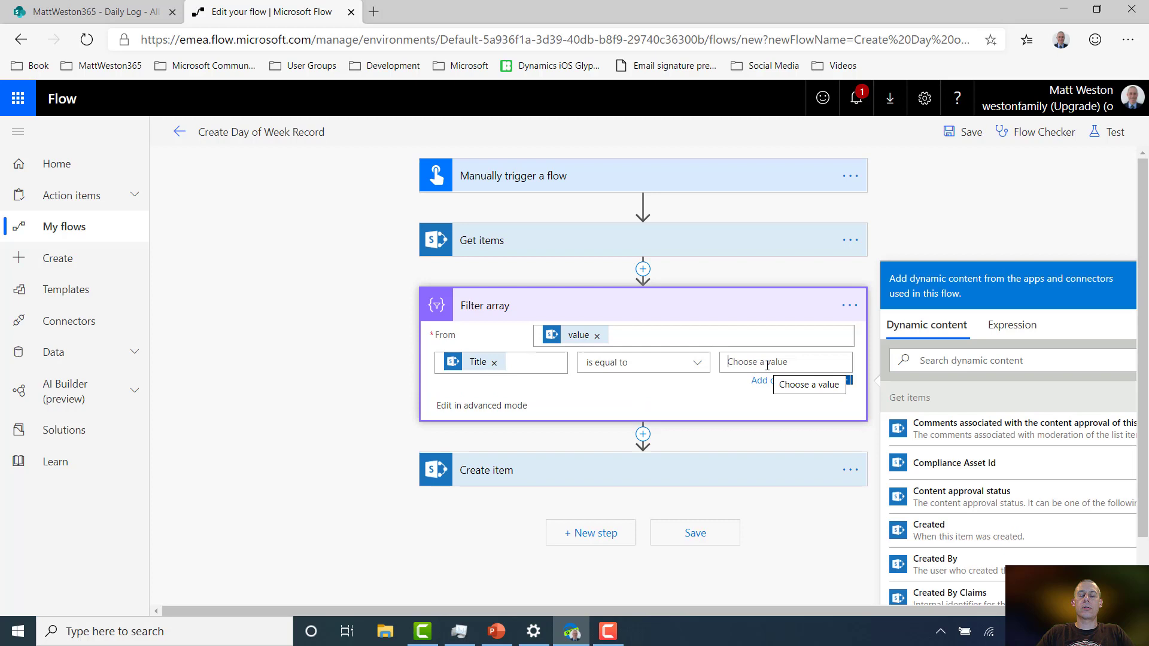
left_click(1023, 358)
type("day")
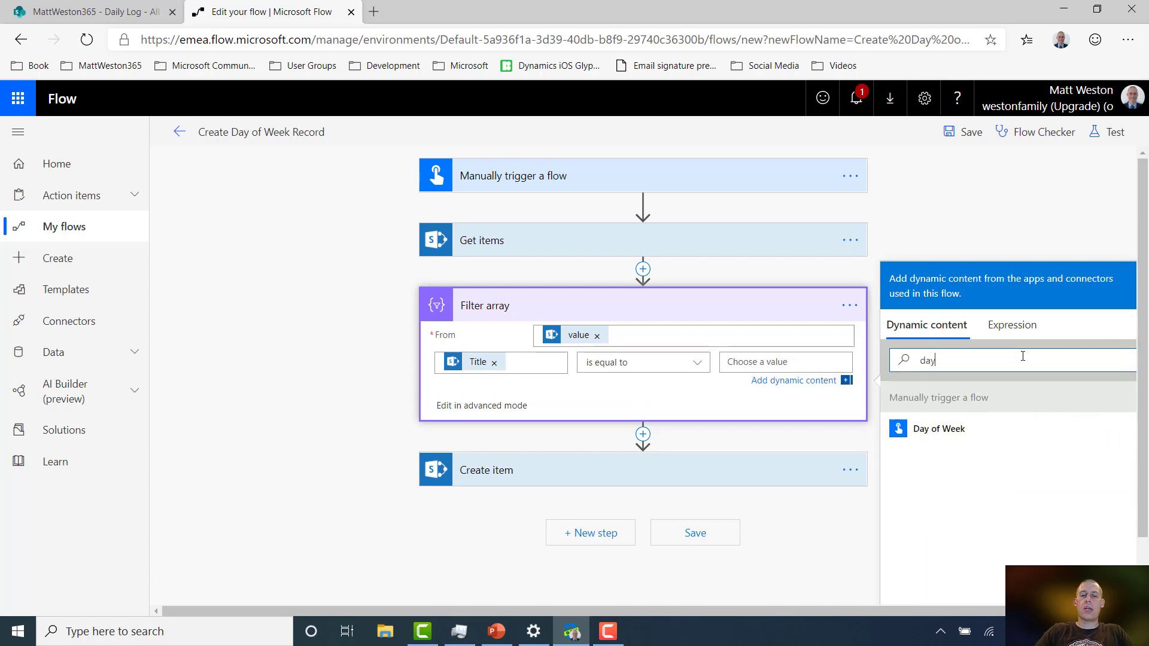
left_click(922, 431)
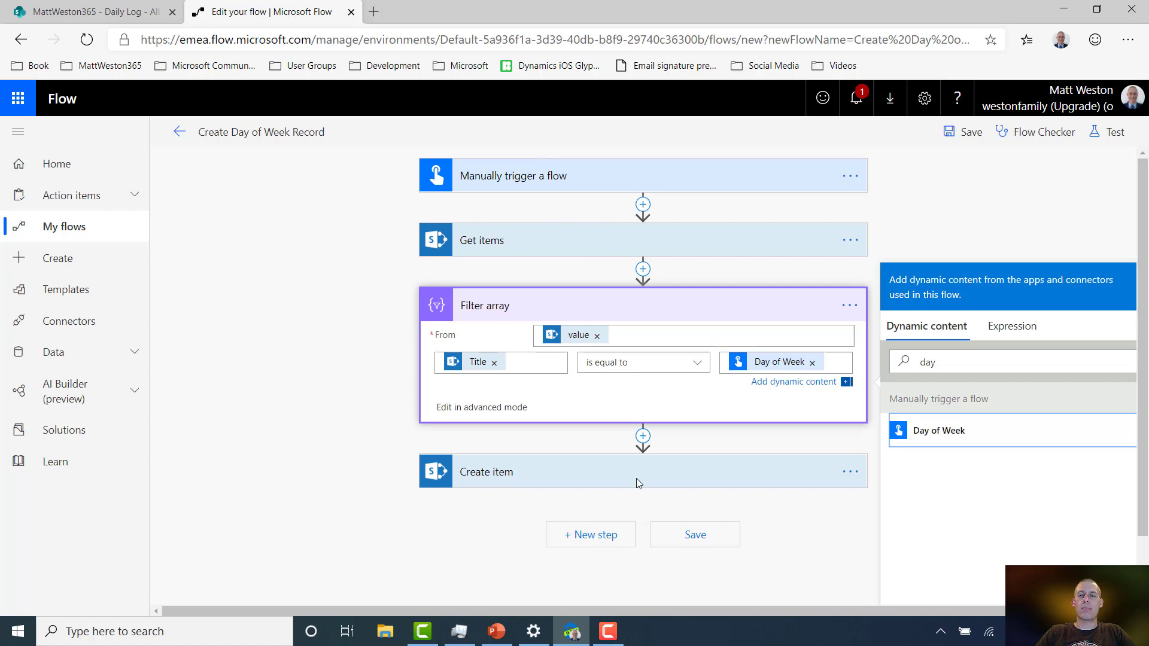
left_click(643, 435)
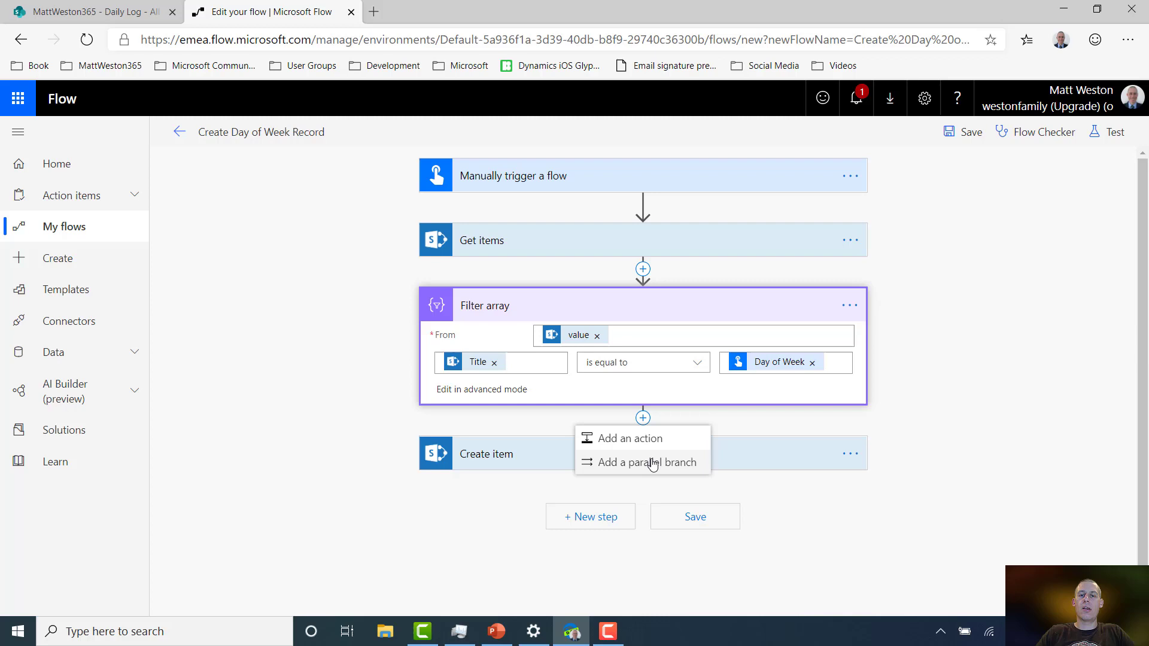
left_click(645, 441)
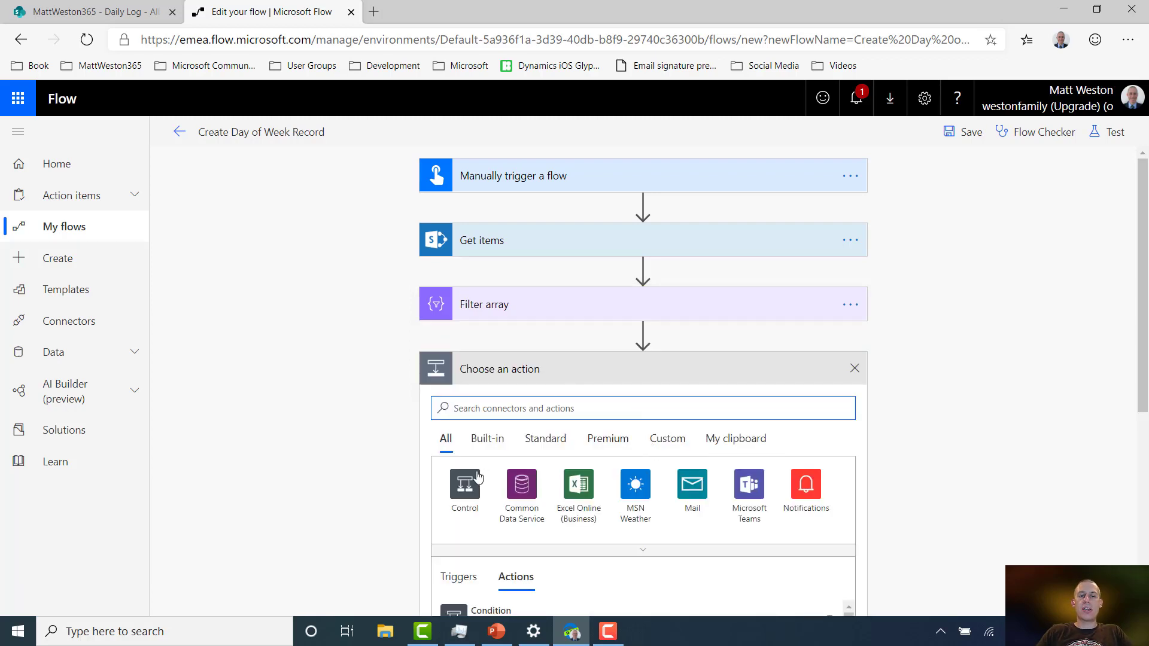
Step: Add a Condition after Filter array whose first value is length(body('Filter_array'))
scroll(526, 545, "down", 2)
left_click(503, 501)
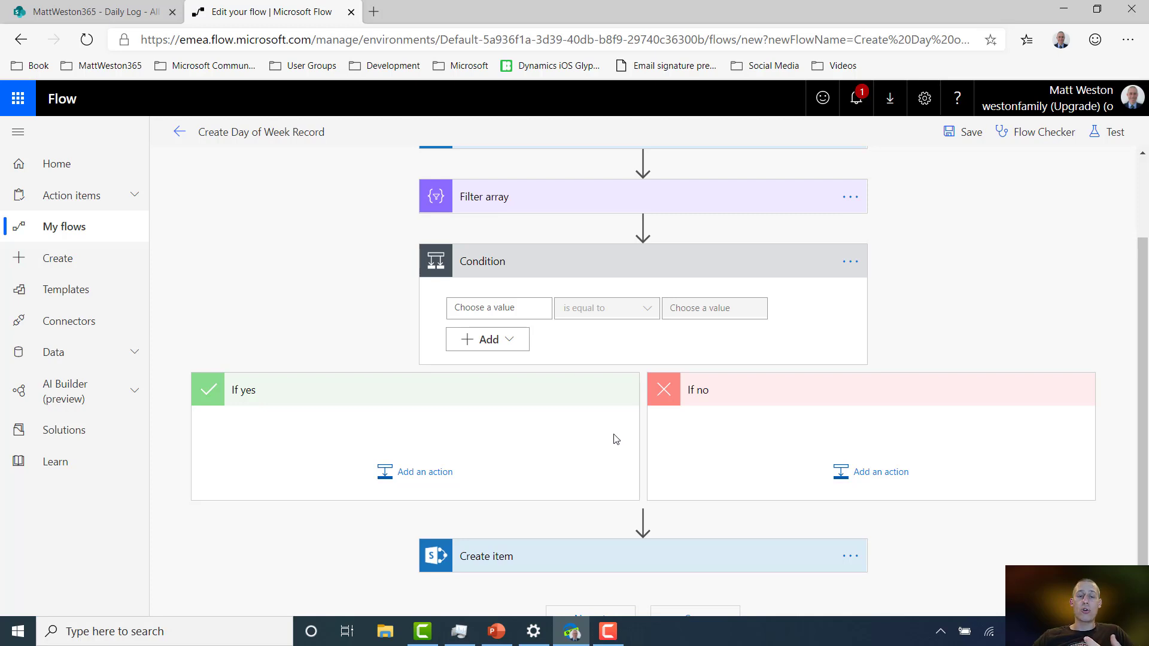
left_click(483, 306)
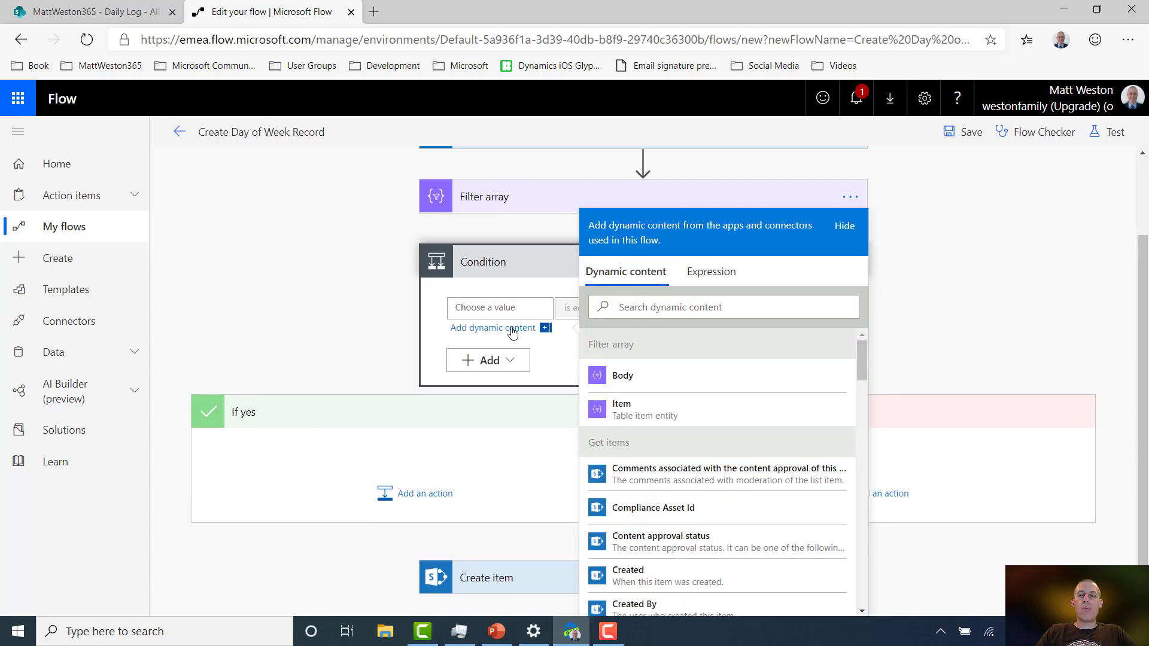
left_click(726, 279)
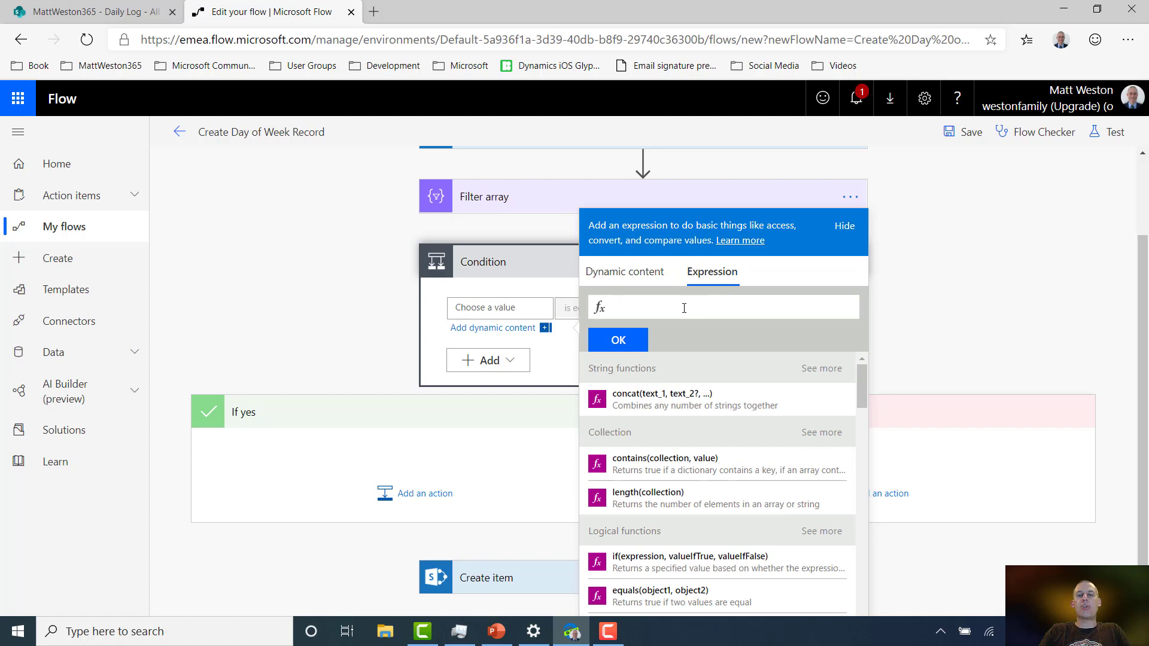
type("length()")
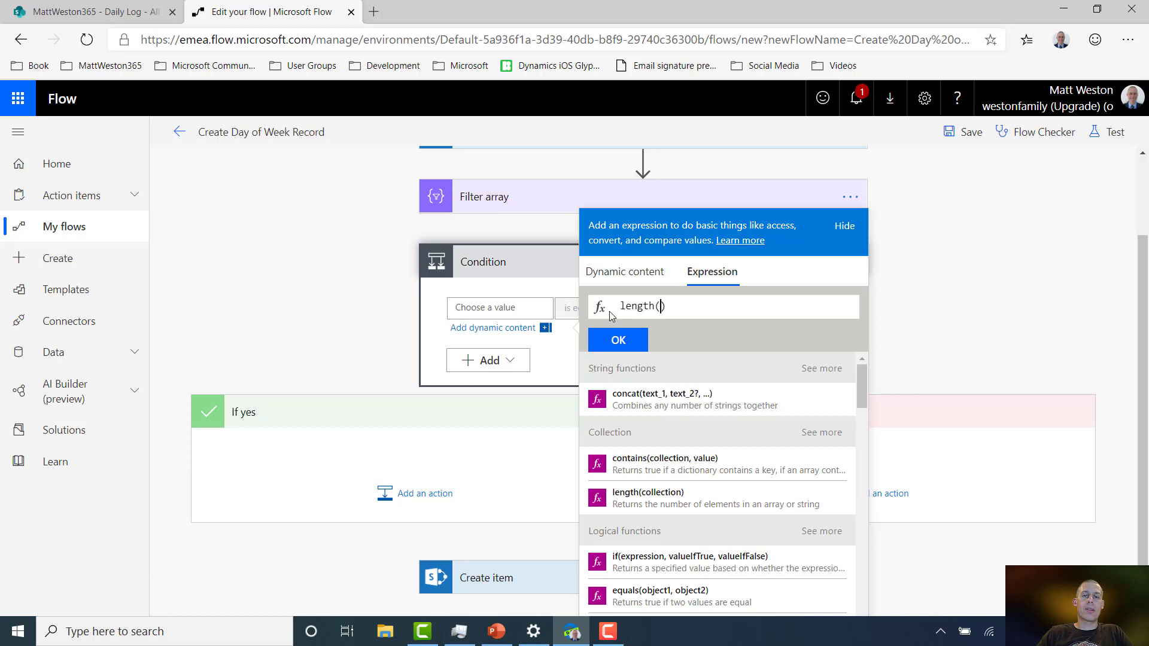
left_click(646, 286)
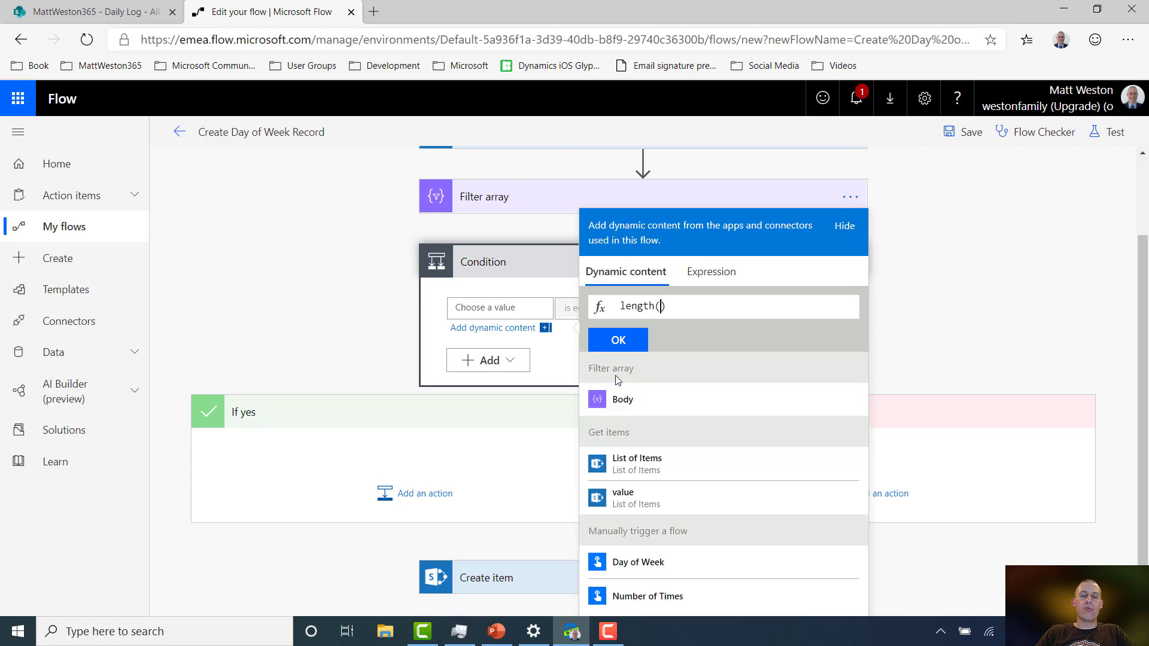
left_click(636, 407)
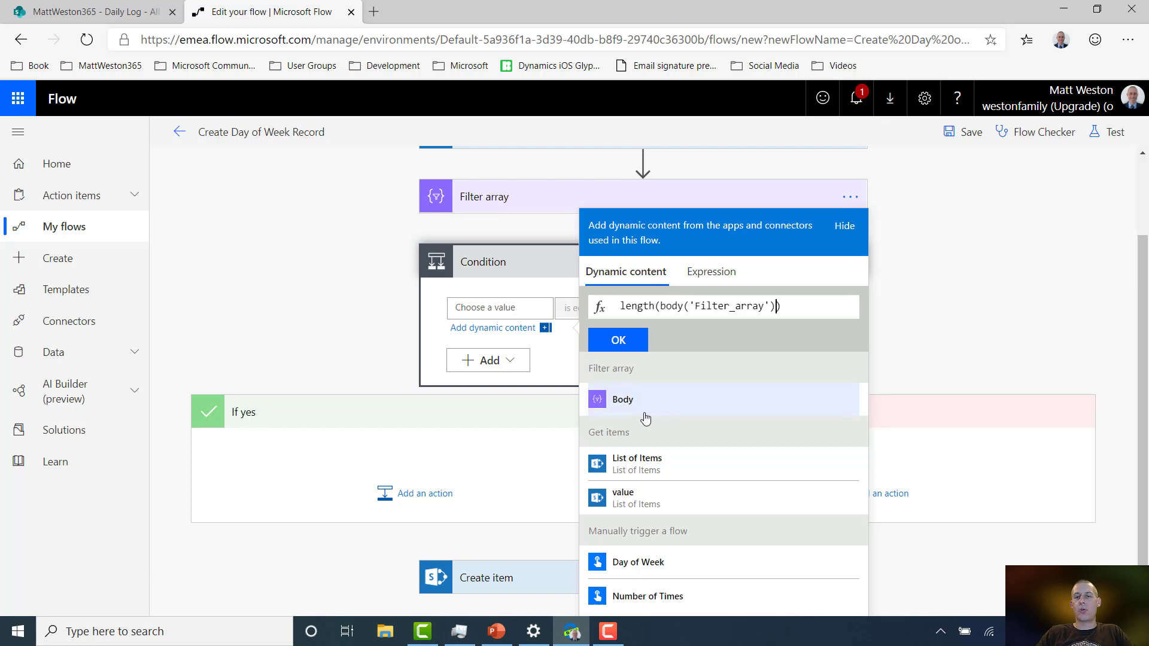
left_click(630, 344)
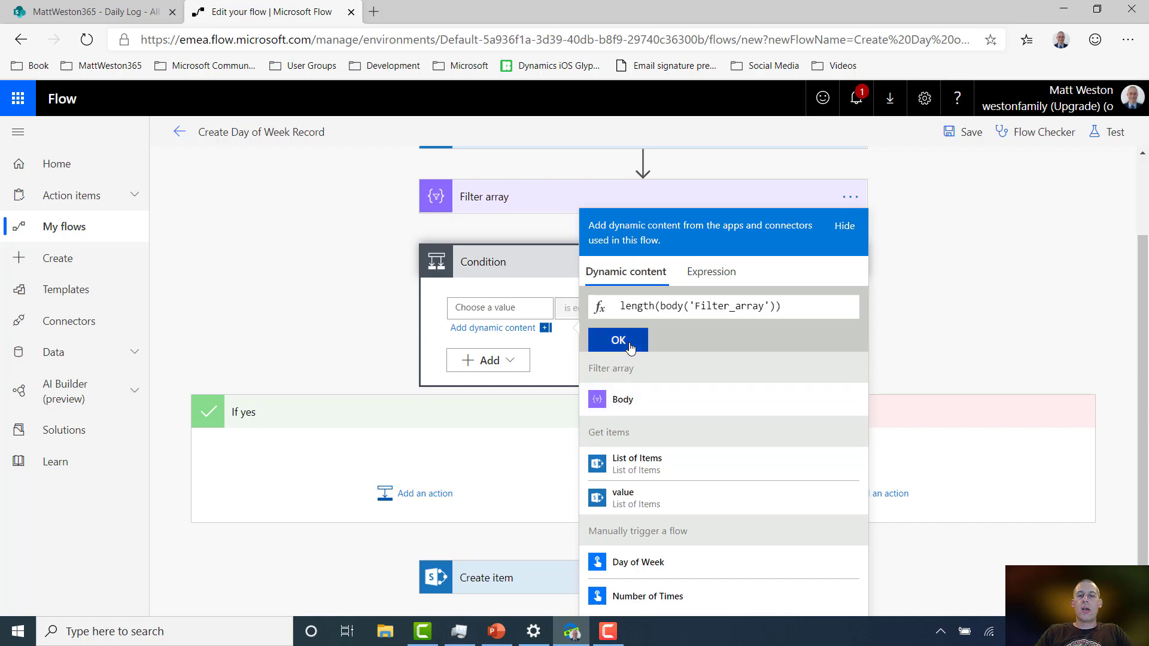
left_click(566, 372)
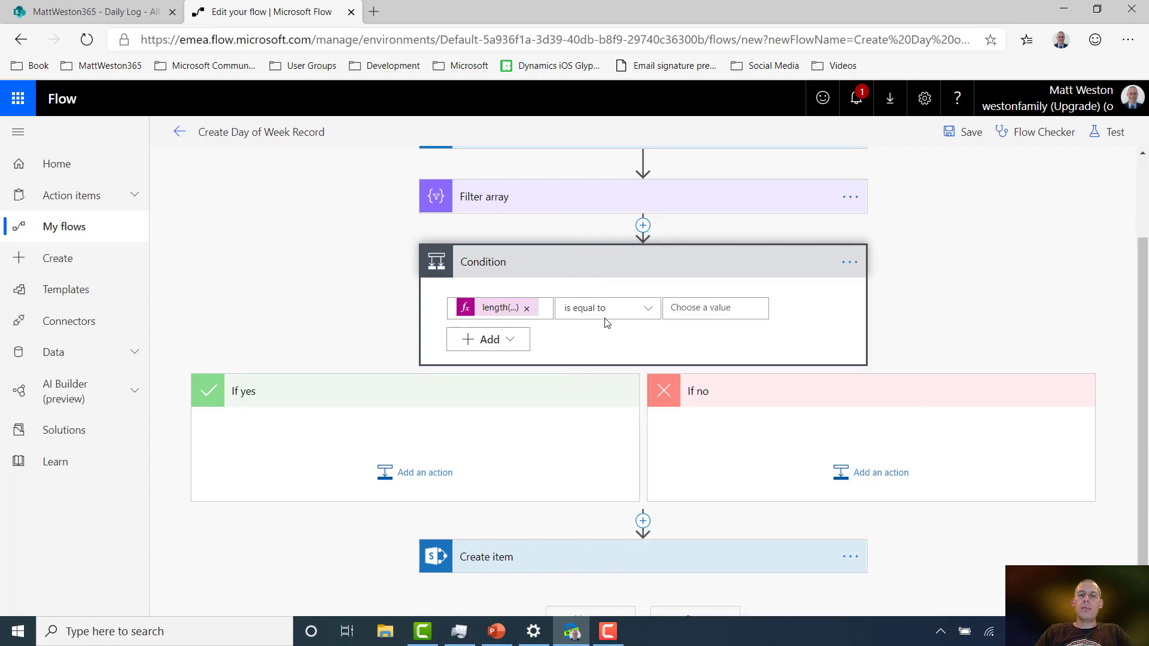
Step: Compare the length to 0 and move Create item into the If yes branch
left_click(711, 309)
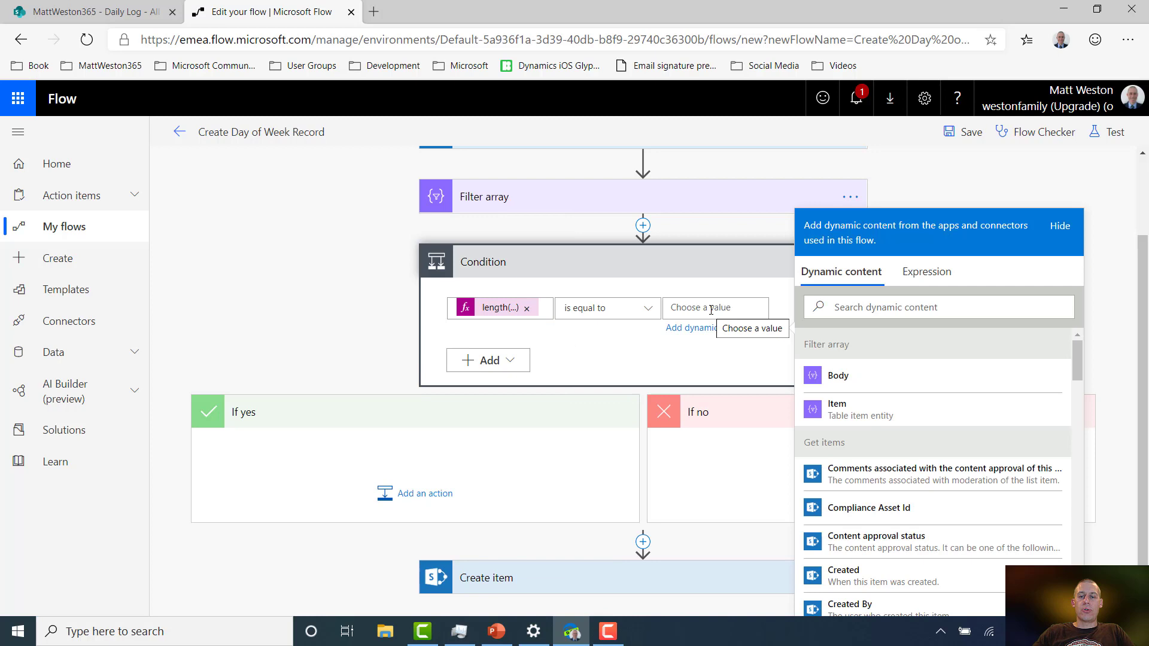
type("0")
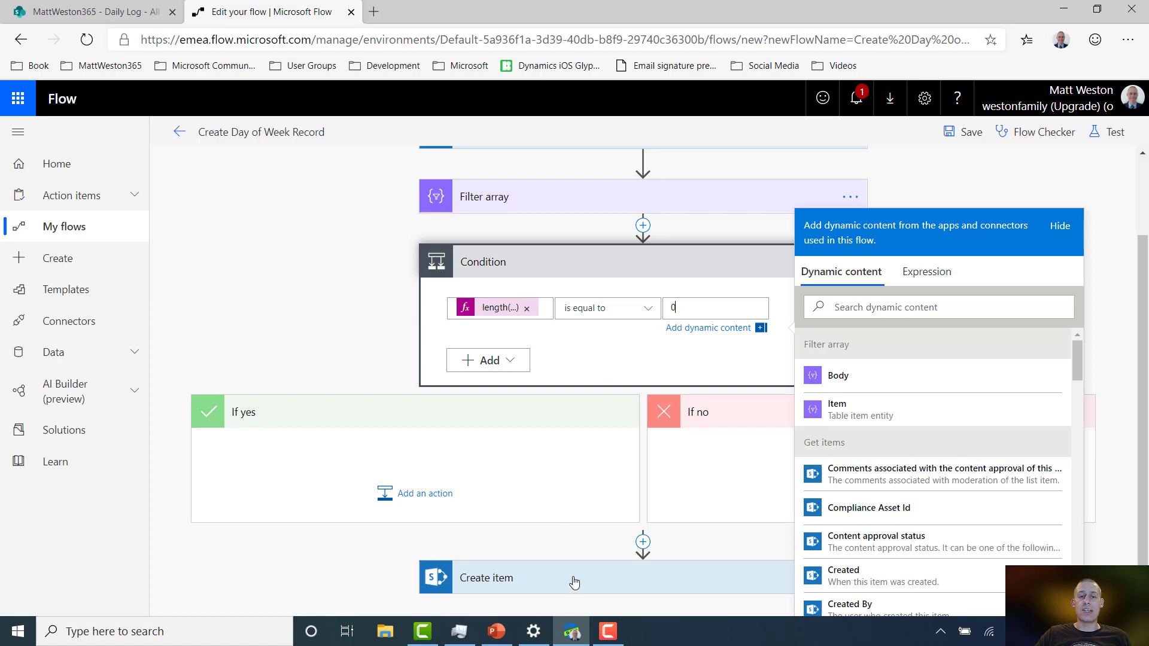
left_click_drag(571, 581, 359, 436)
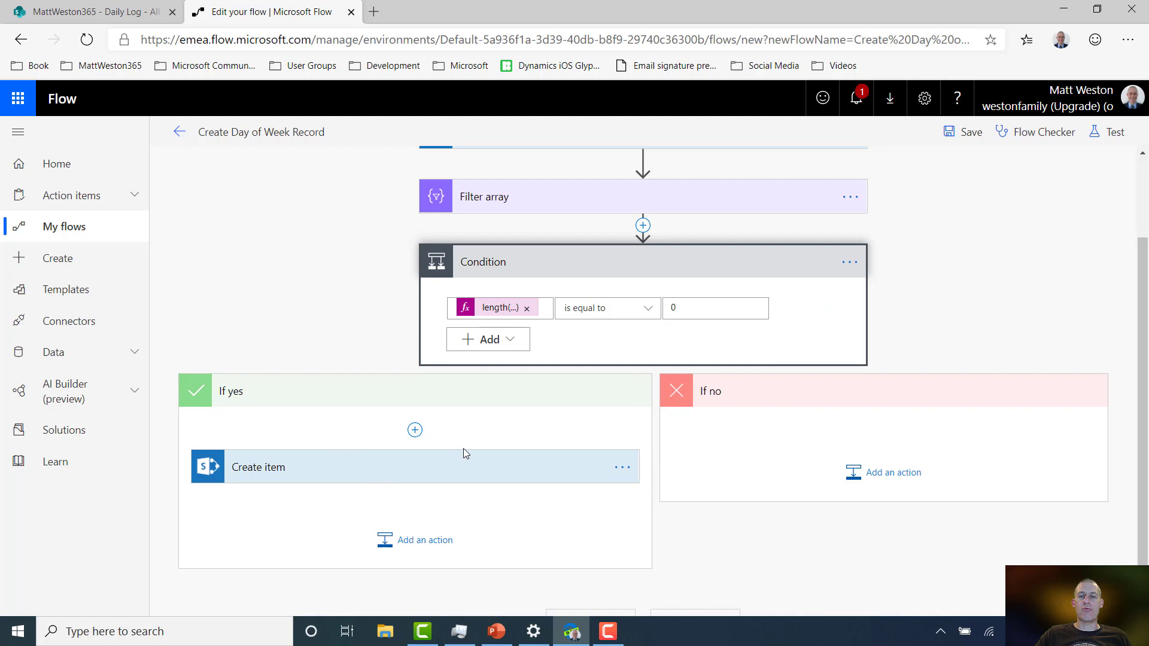
Step: Save the flow and start a test with Day of Week Wednesday and Number of Times 5
left_click(1110, 132)
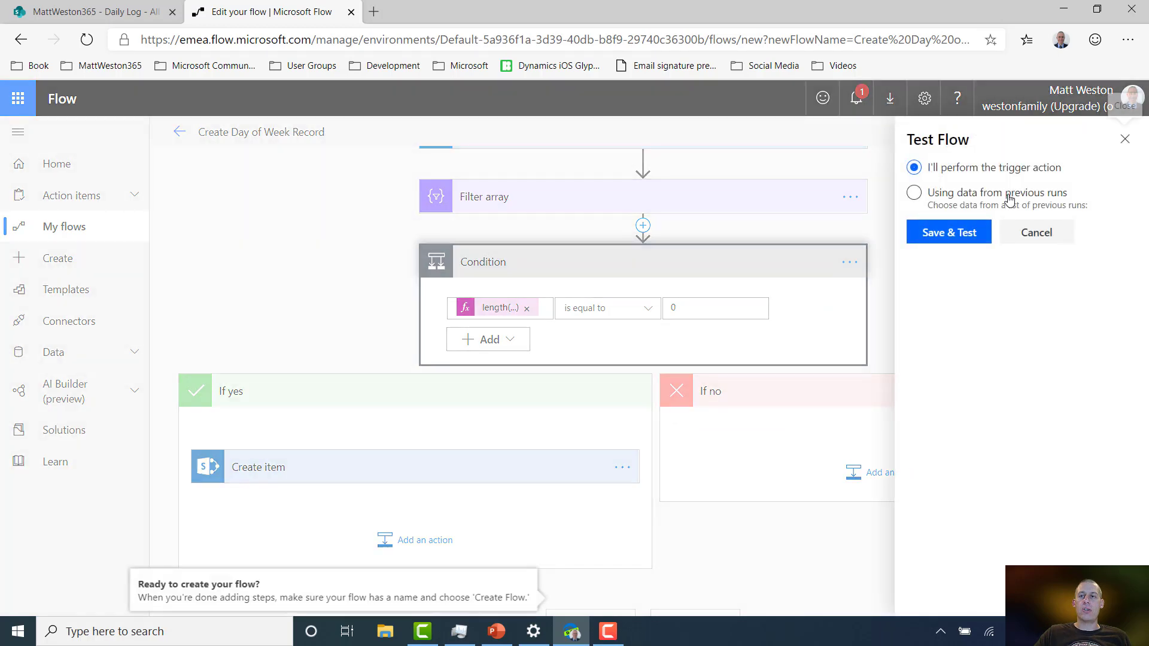
left_click(951, 233)
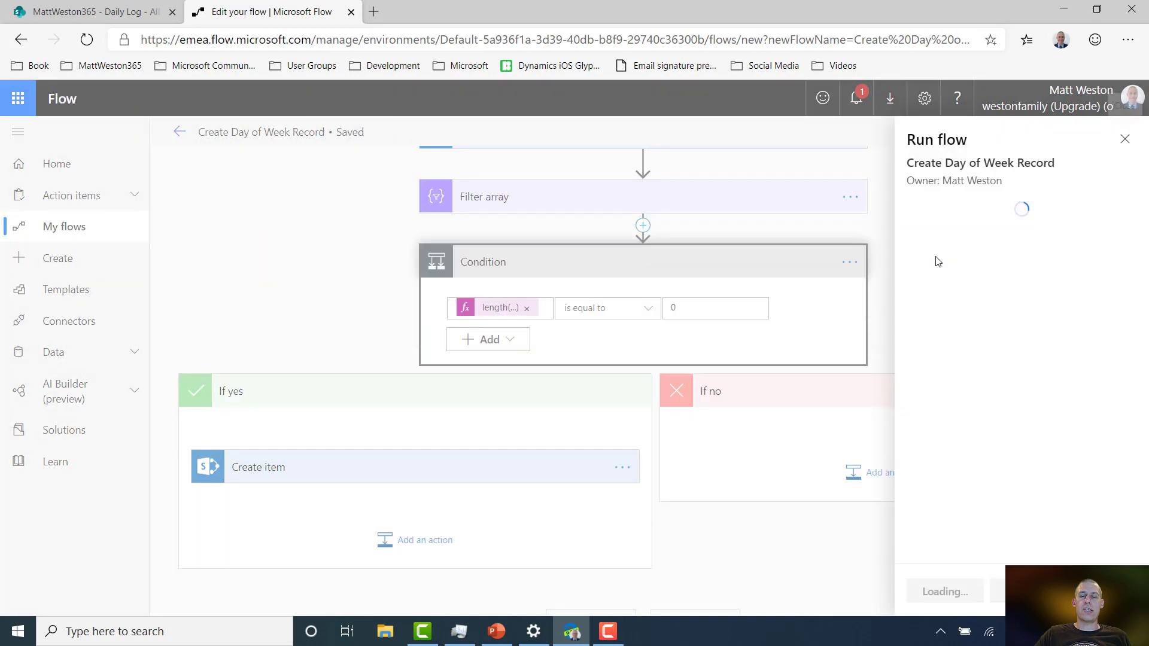
left_click(990, 264)
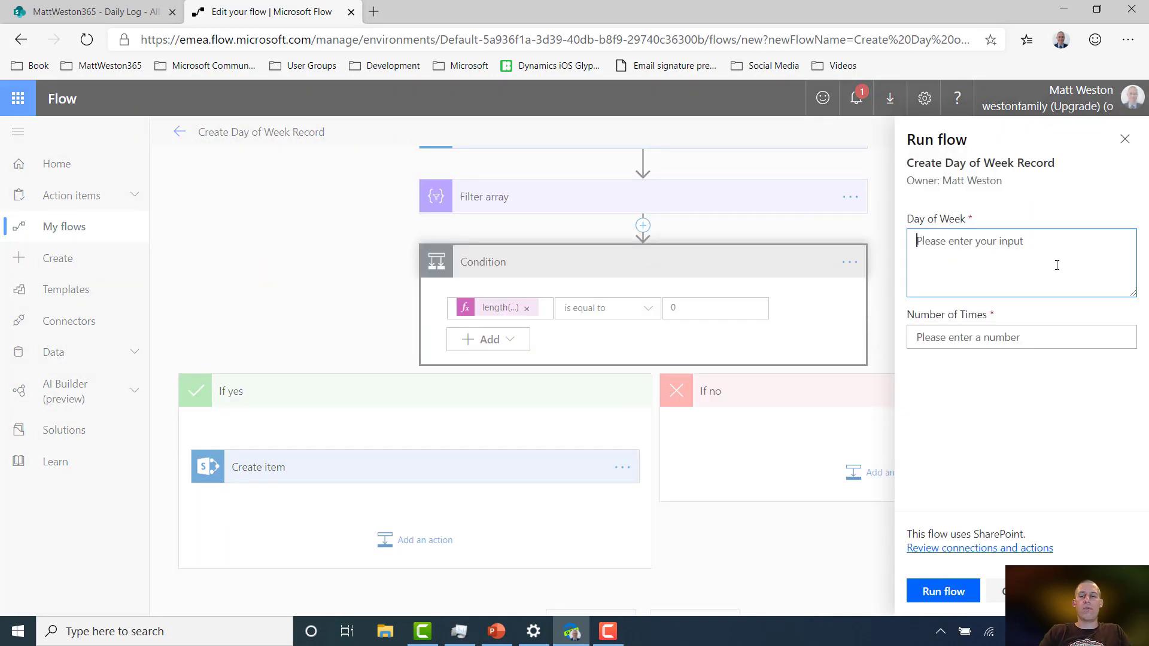
type("Wednesday")
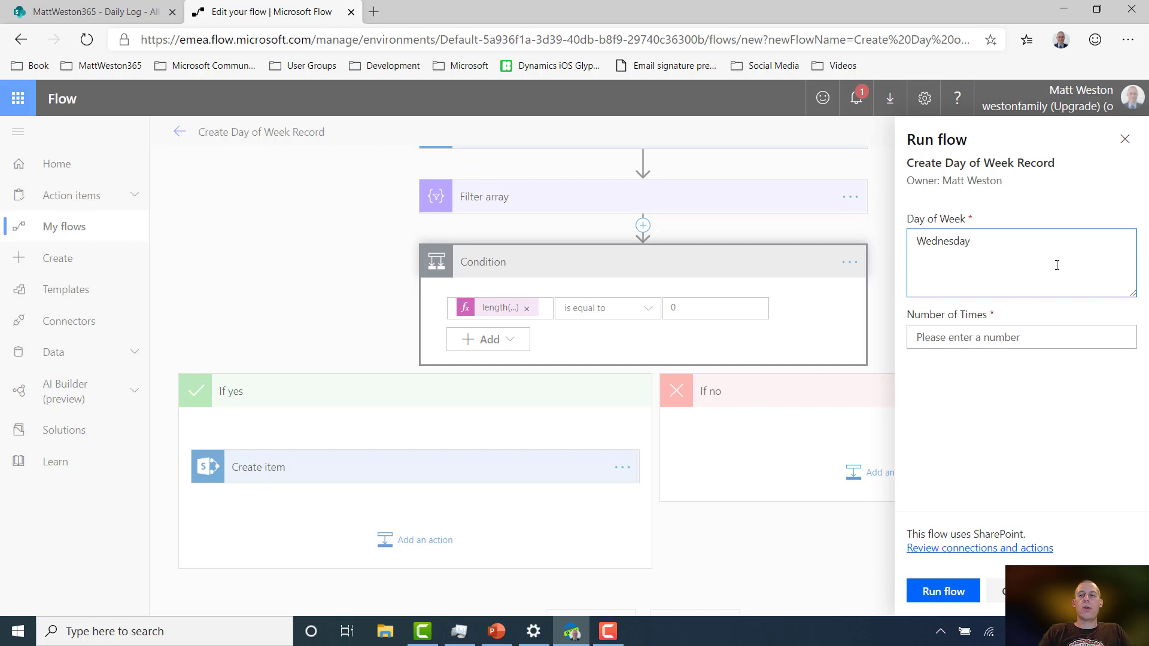
left_click(1061, 338)
type("5")
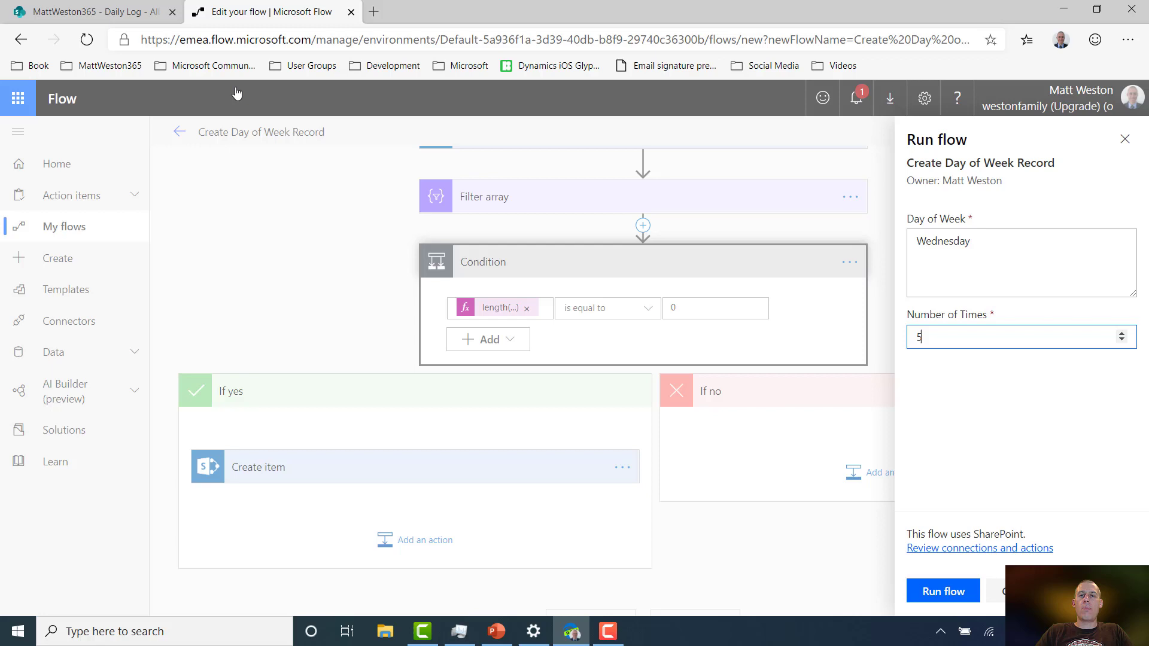
Step: Check the Daily Log list, then run the test and view the successful run
left_click(84, 11)
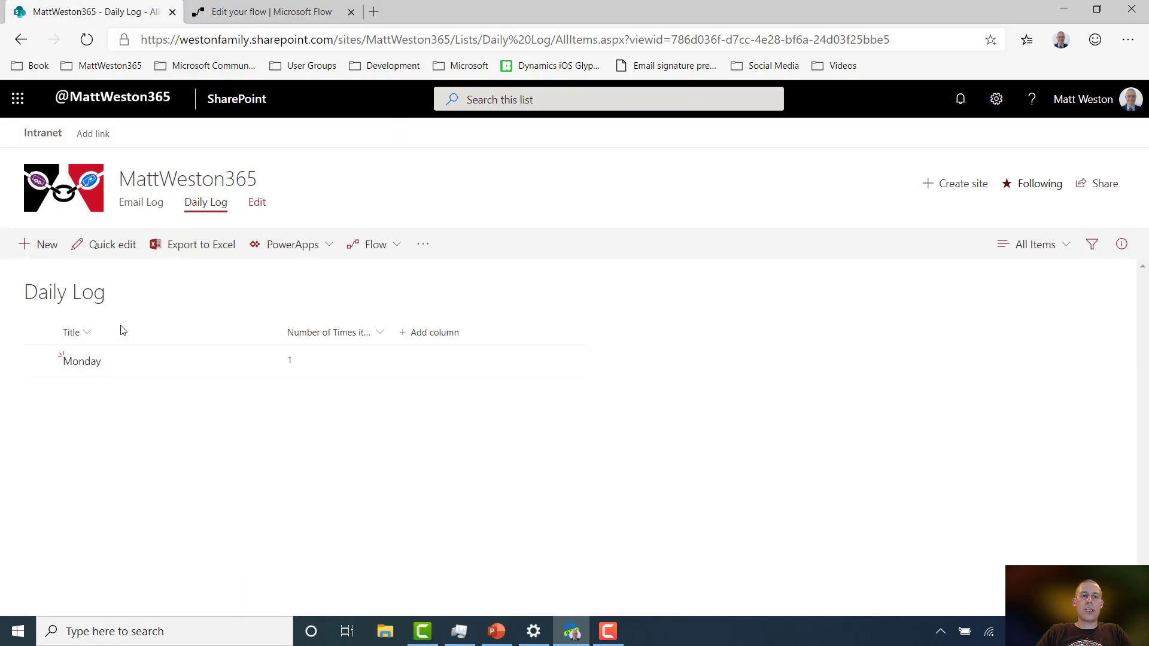
left_click(254, 13)
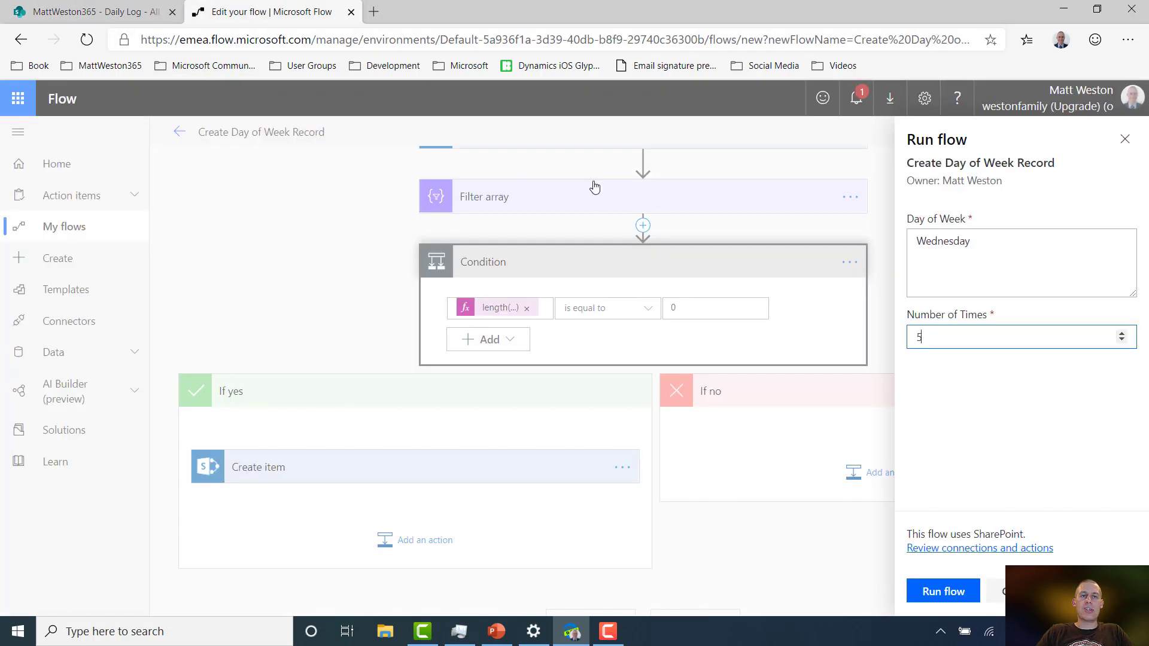
left_click(943, 593)
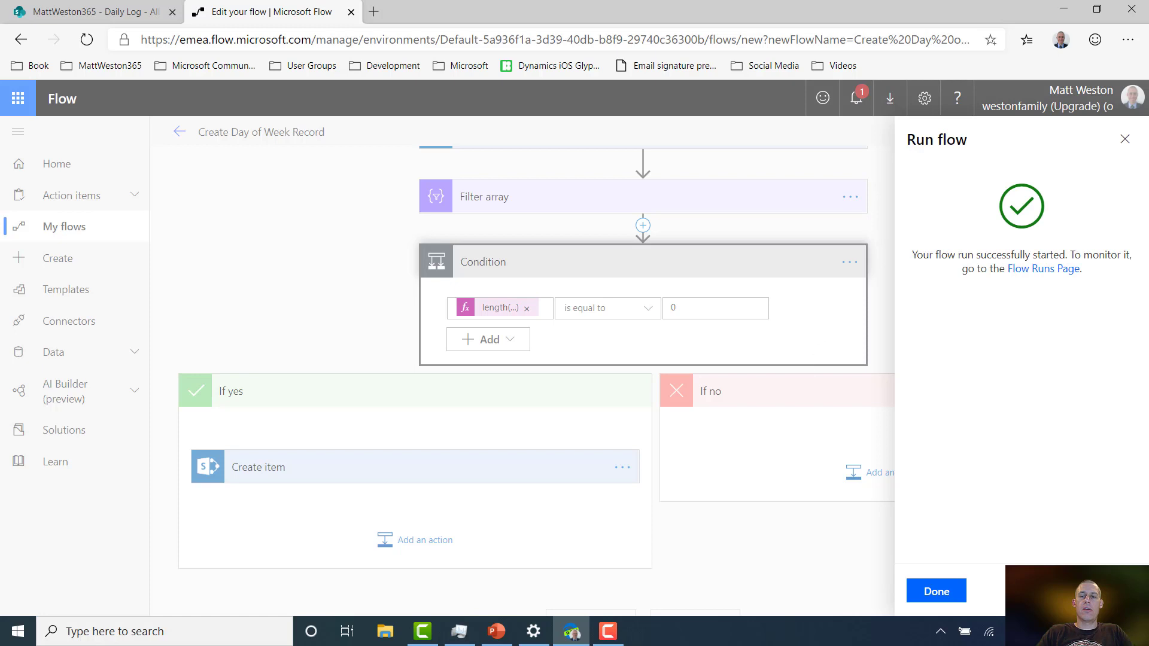
left_click(938, 593)
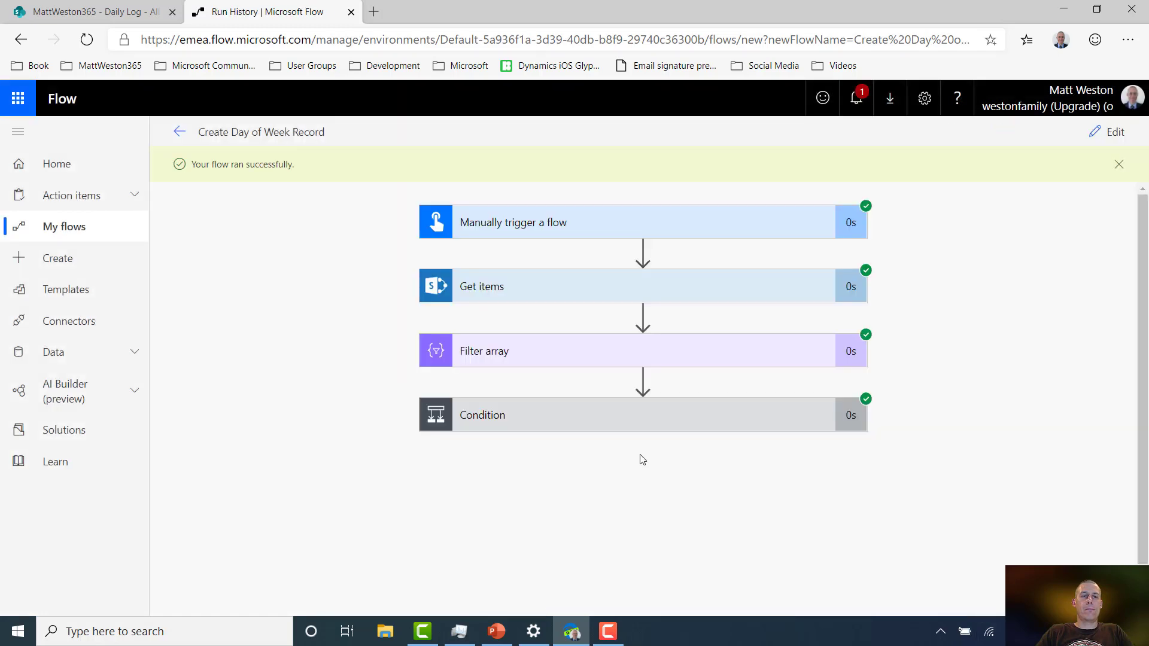
left_click(606, 417)
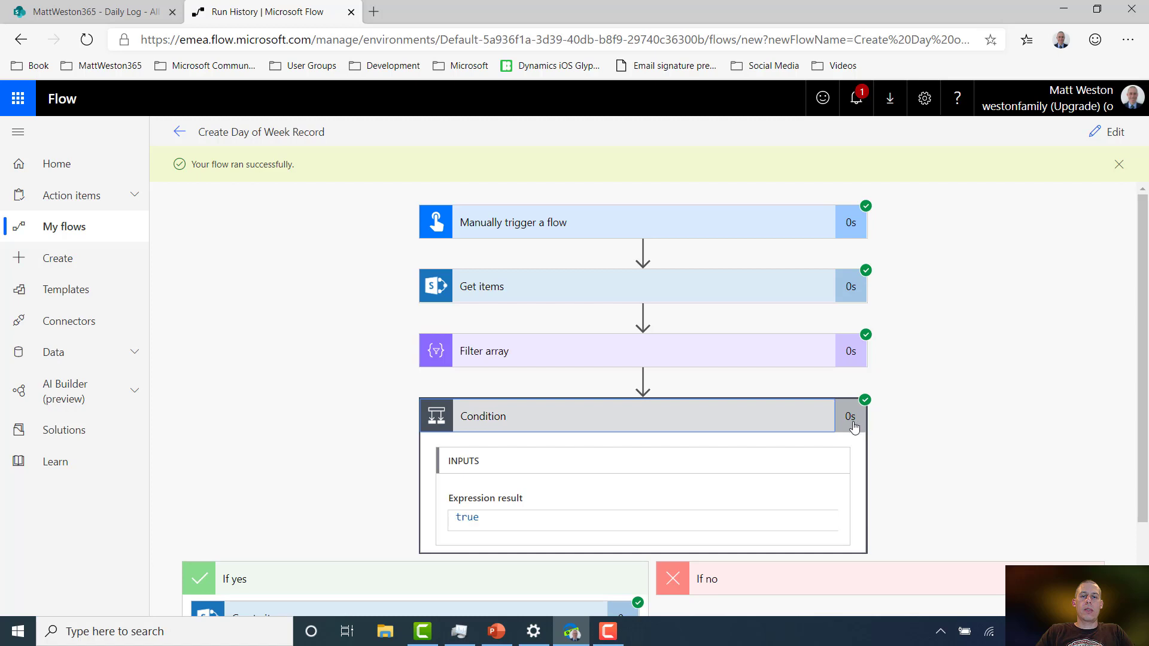
left_click(701, 359)
scroll(704, 356, "down", 1)
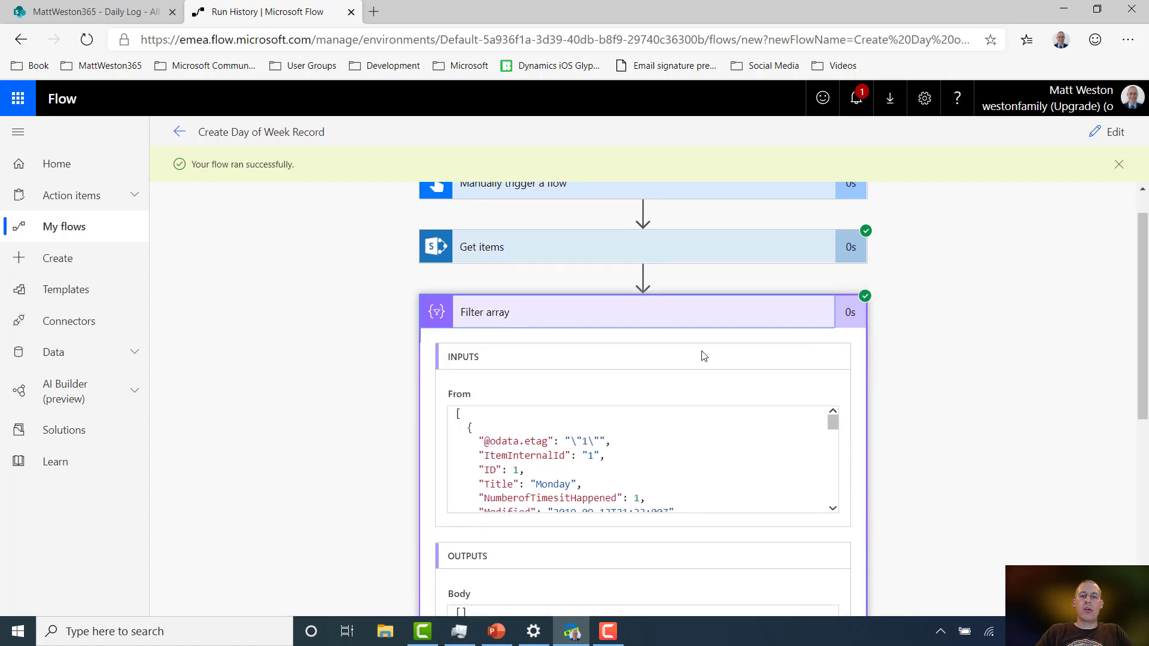
left_click(533, 262)
scroll(856, 389, "down", 3)
scroll(863, 410, "down", 4)
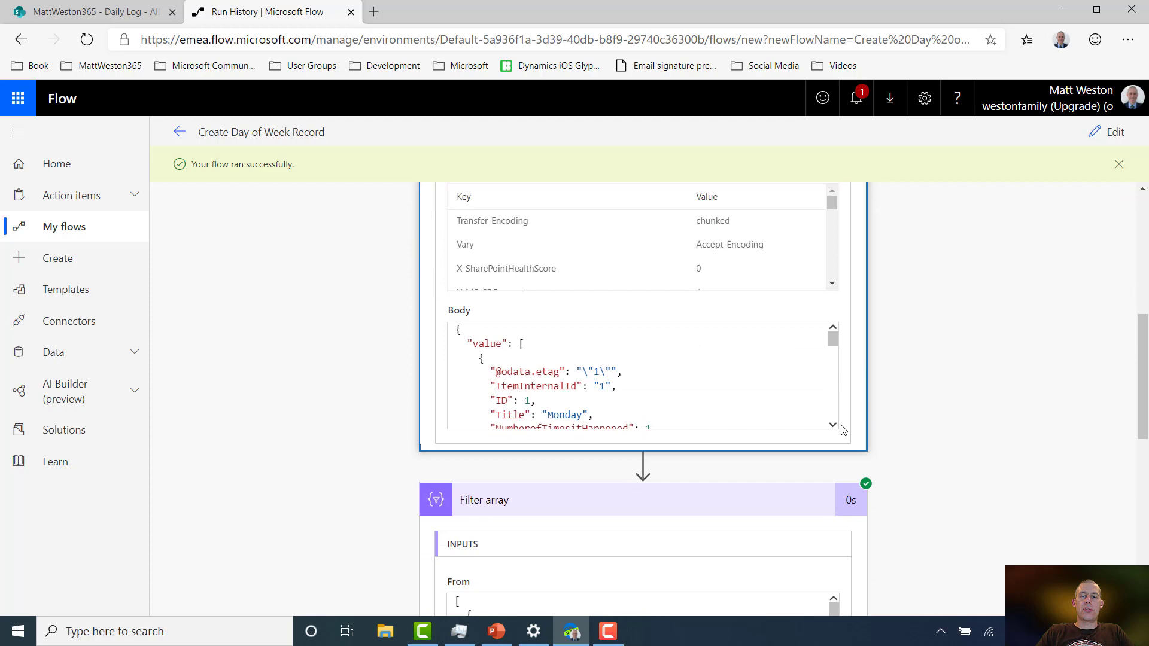
left_click_drag(833, 289, 826, 377)
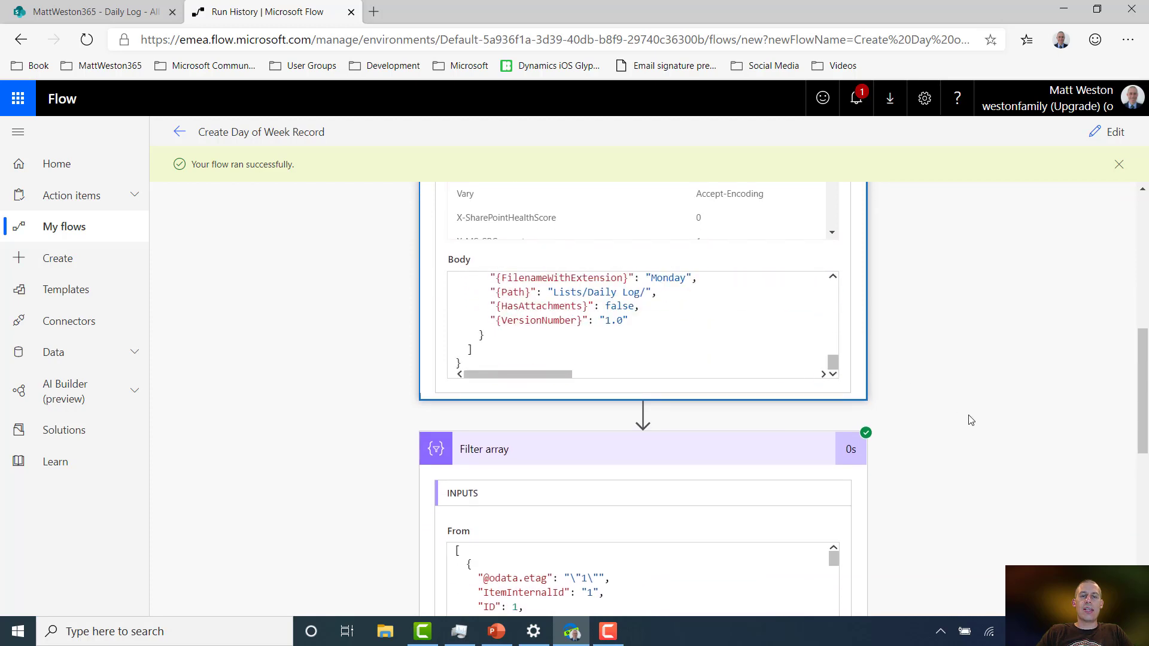
scroll(970, 419, "down", 3)
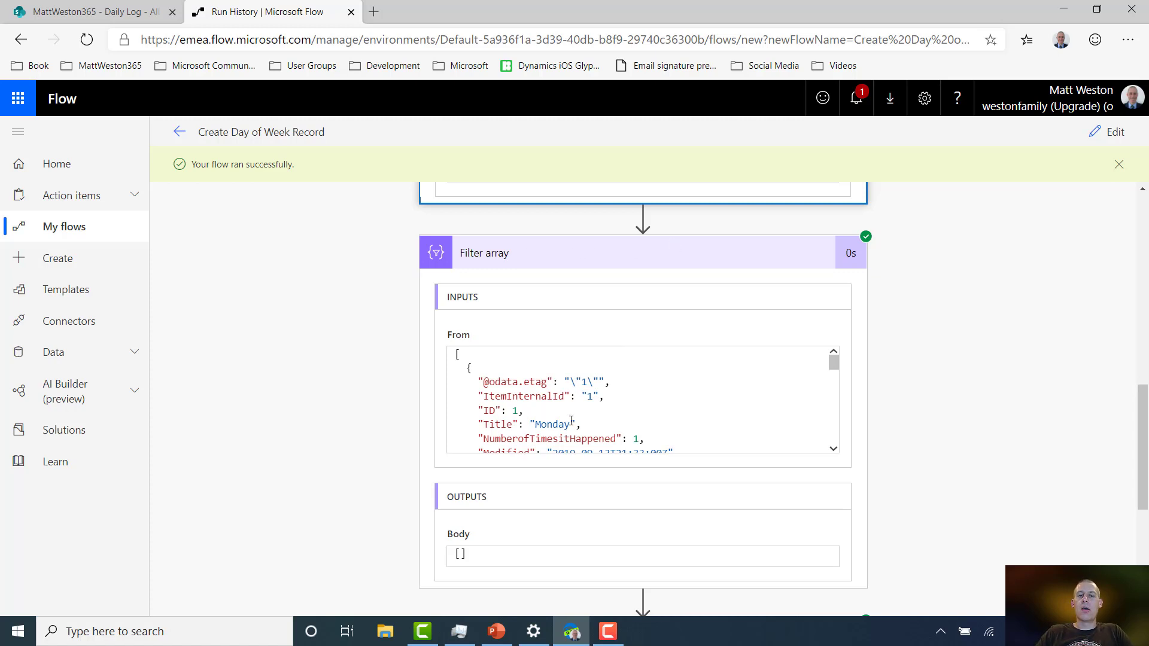
scroll(892, 436, "down", 2)
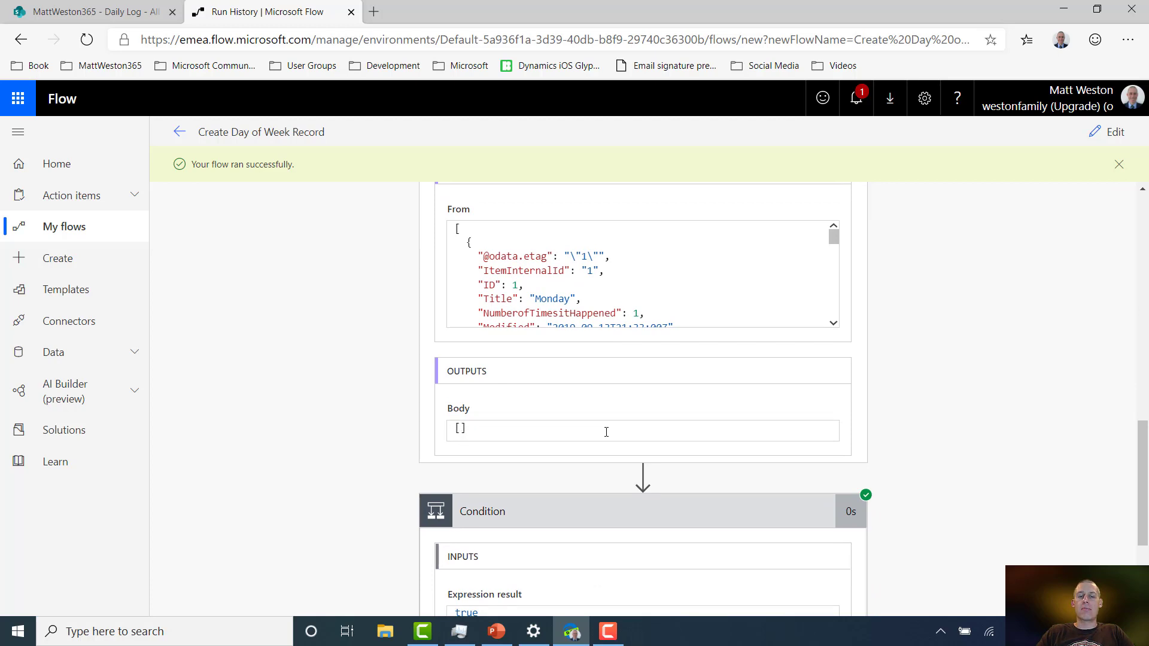
scroll(607, 432, "down", 3)
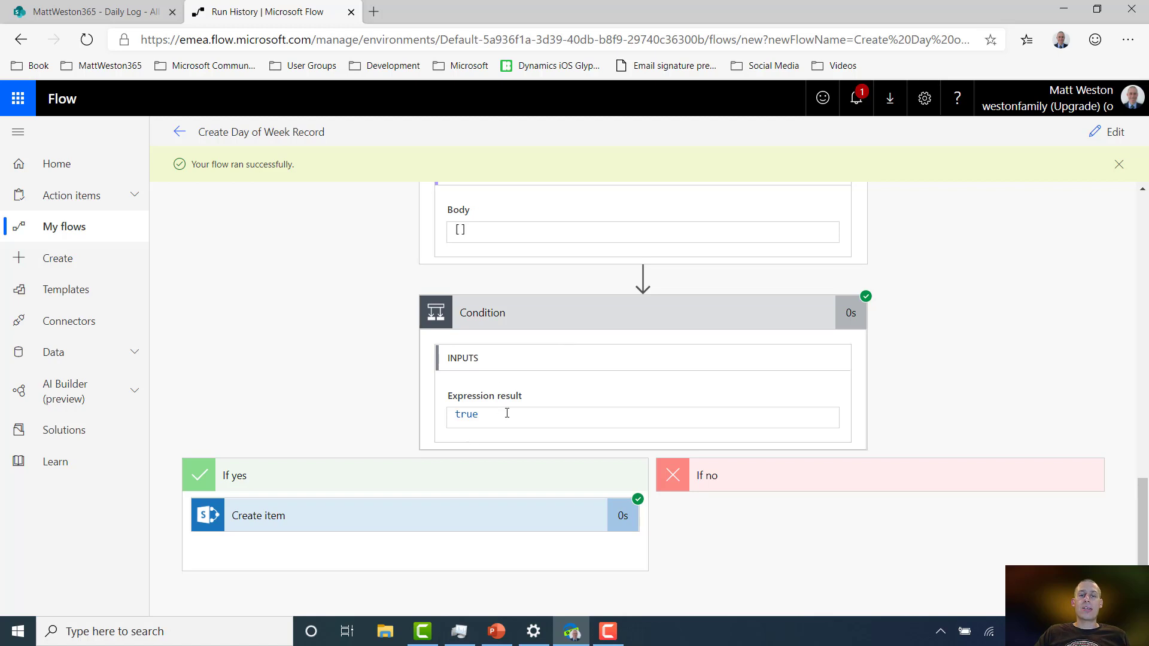
scroll(507, 419, "up", 1)
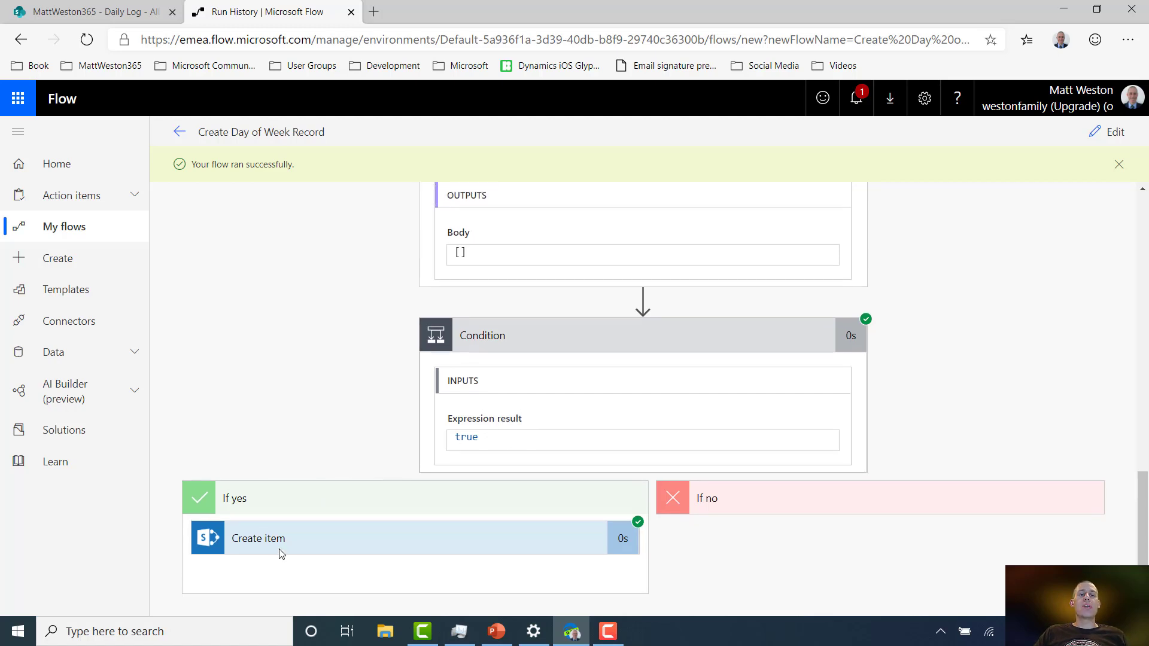
left_click(96, 12)
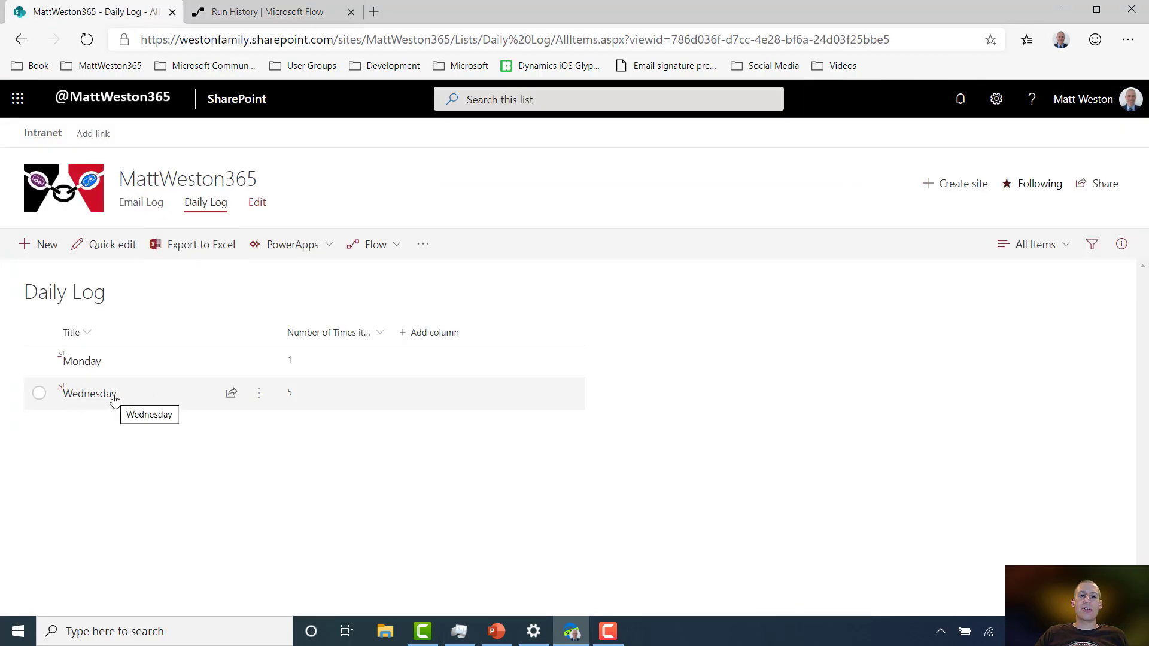
left_click(281, 12)
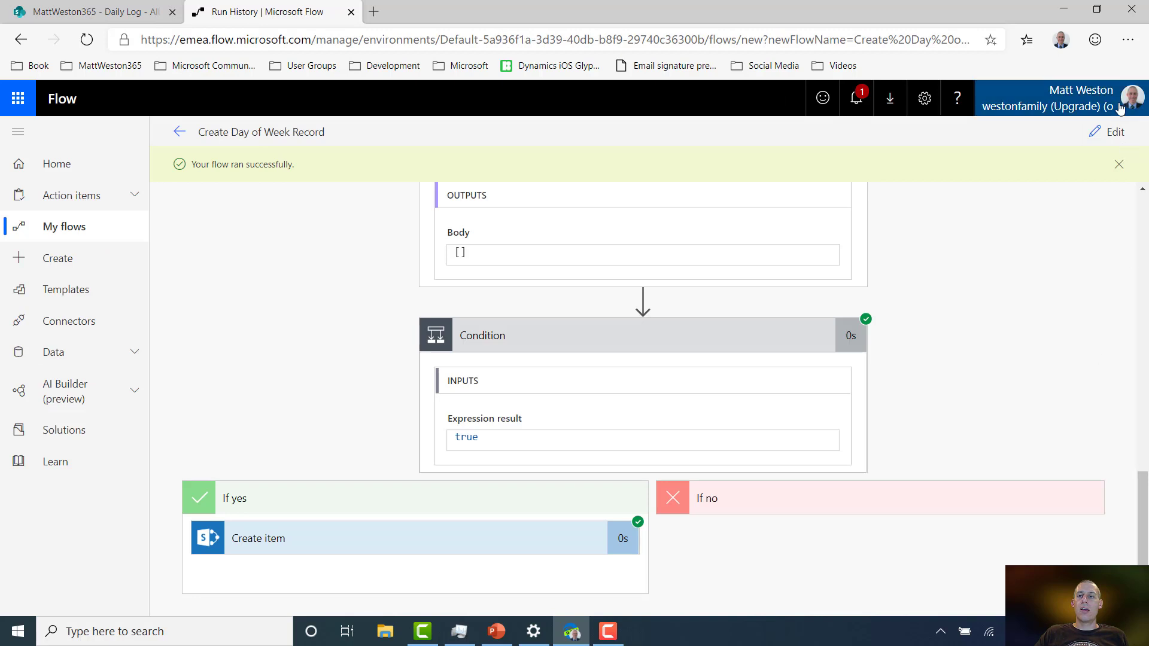
Step: Save and run a second test with Day of Week Wednesday and Number of Times 10
left_click(1113, 133)
left_click(1111, 134)
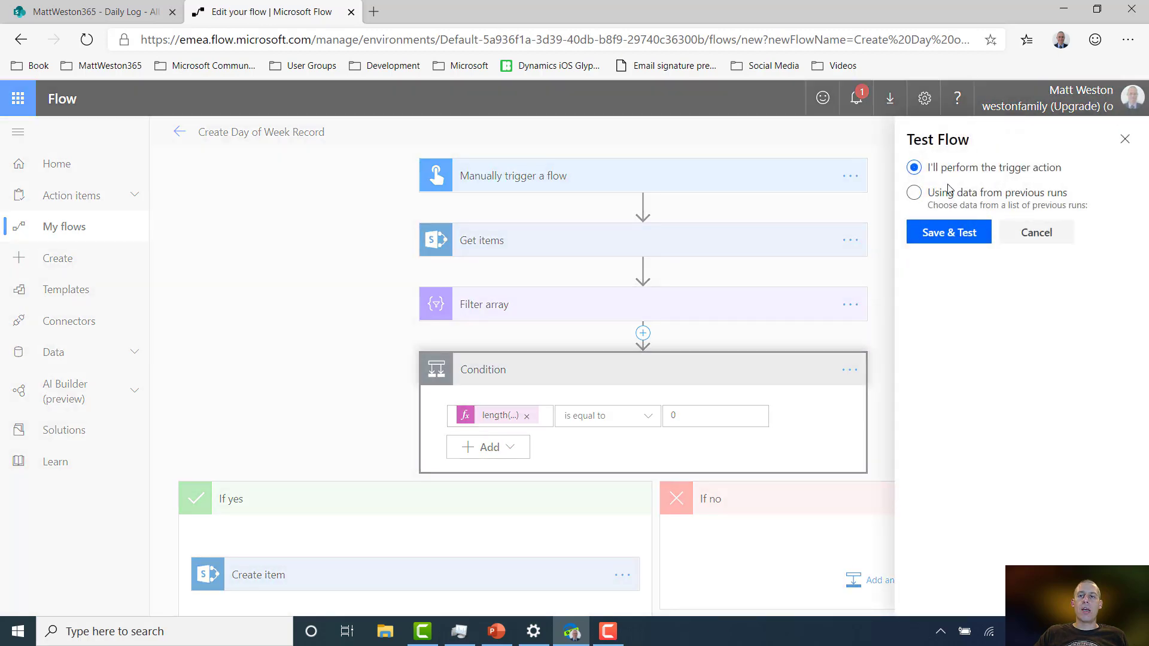
left_click(966, 235)
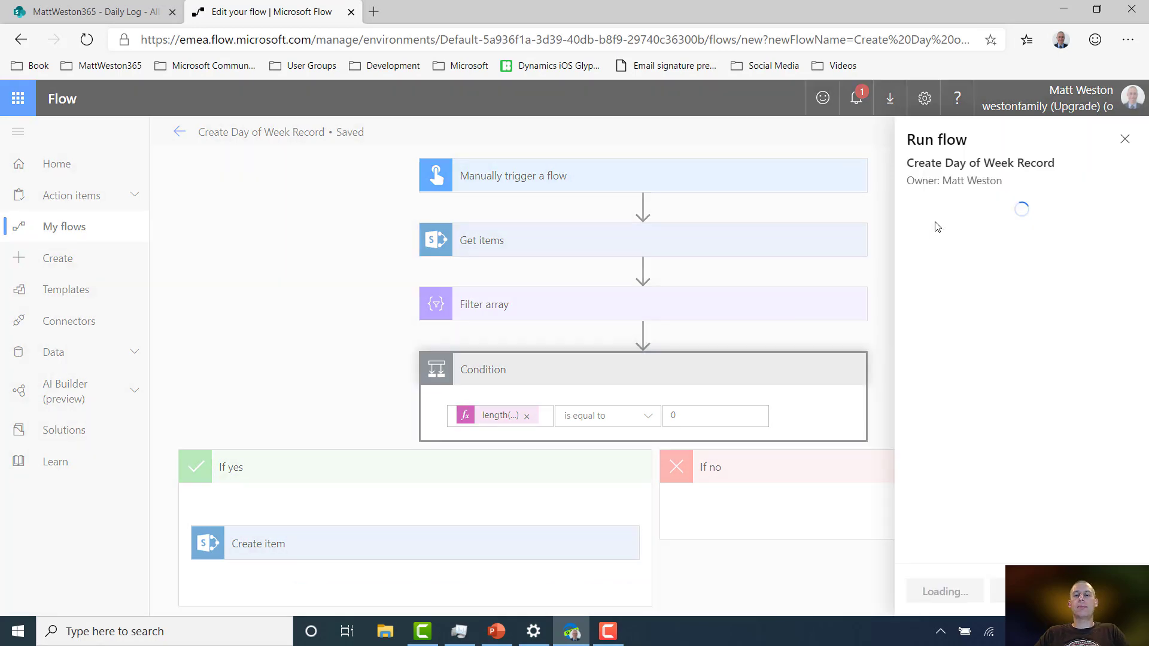
left_click(961, 256)
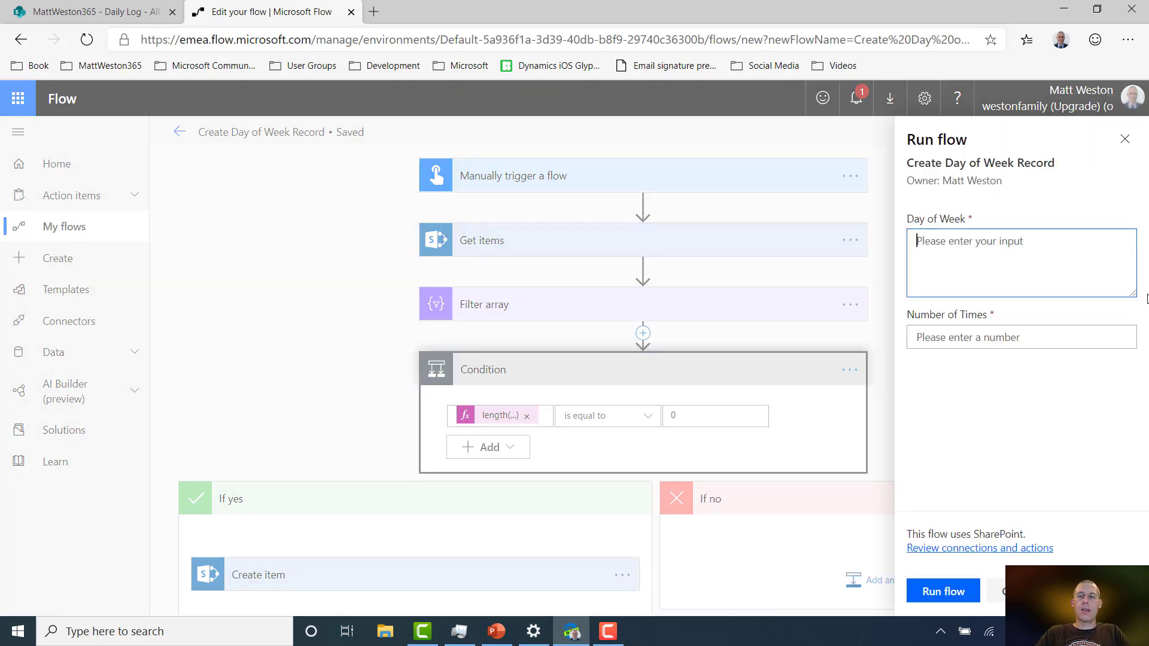
type("Wedne")
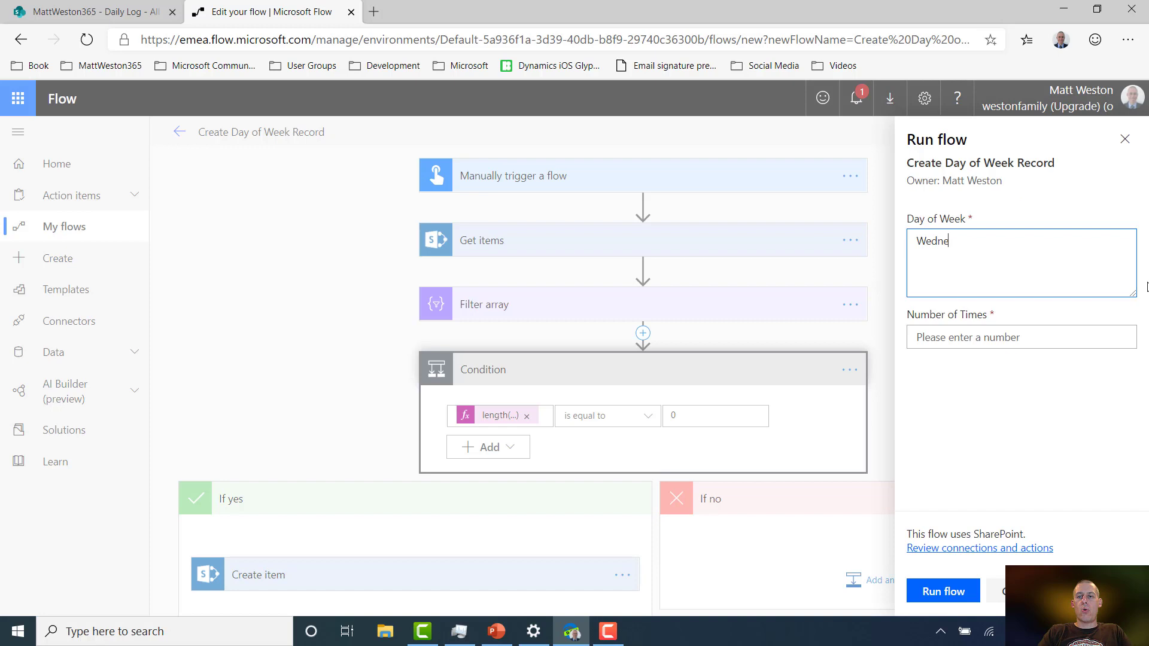
type("sday")
key("Tab")
type("10")
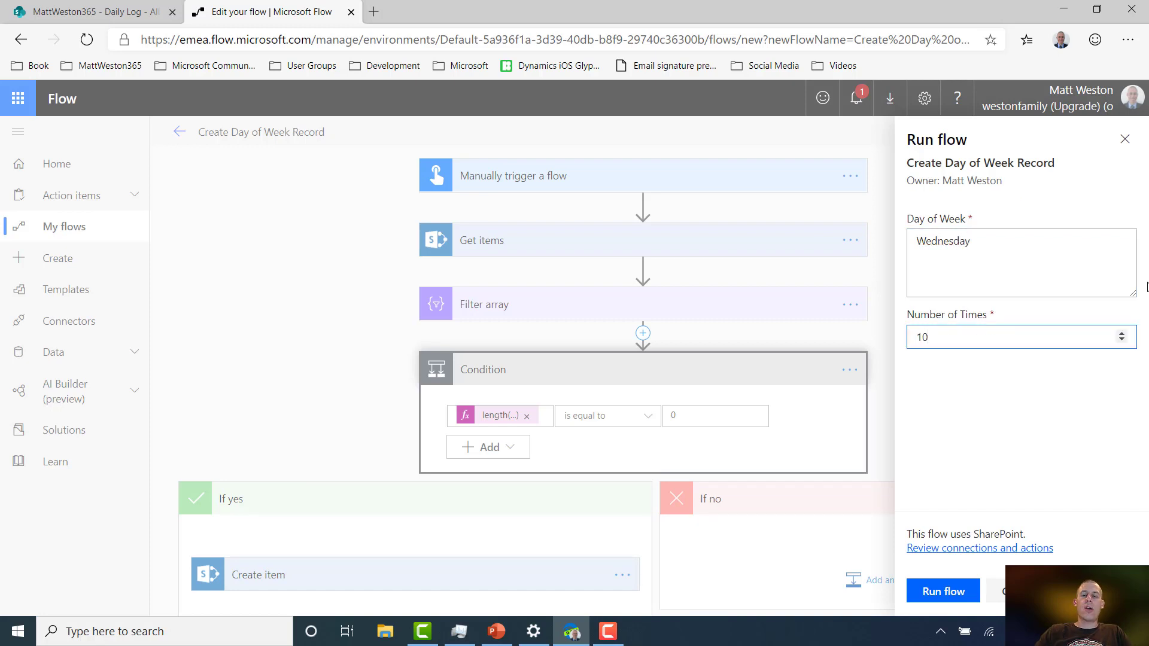
left_click(954, 603)
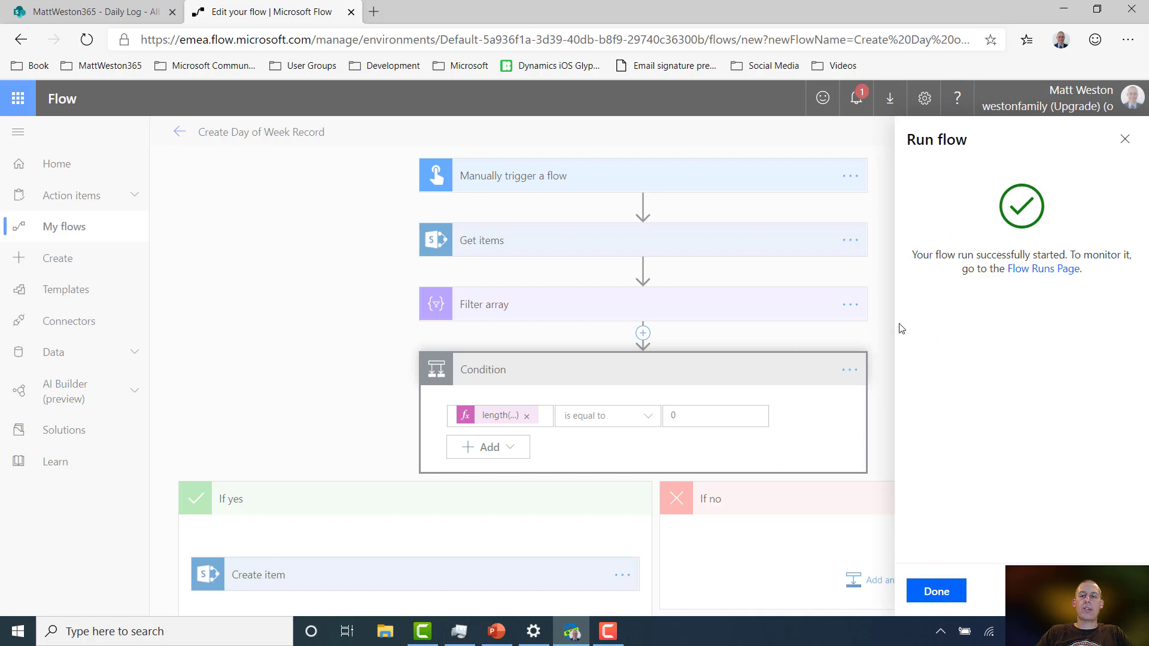
left_click(942, 593)
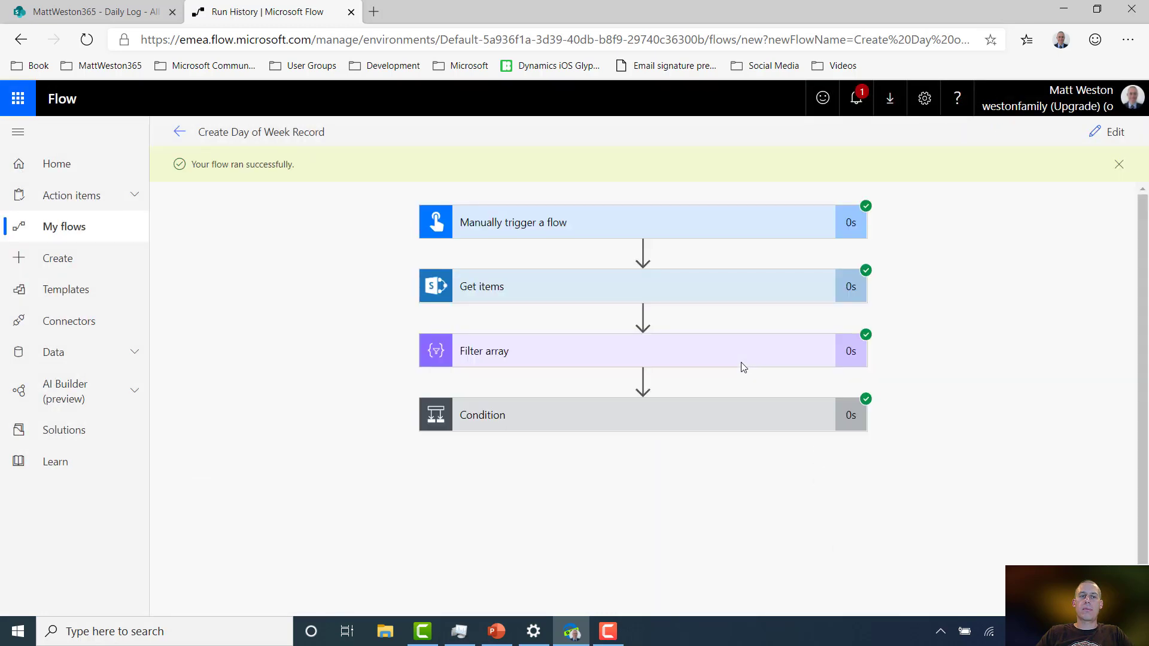
Step: Inspect the second run's Get items and Filter array inputs and outputs
left_click(784, 300)
scroll(907, 387, "down", 3)
scroll(906, 387, "down", 4)
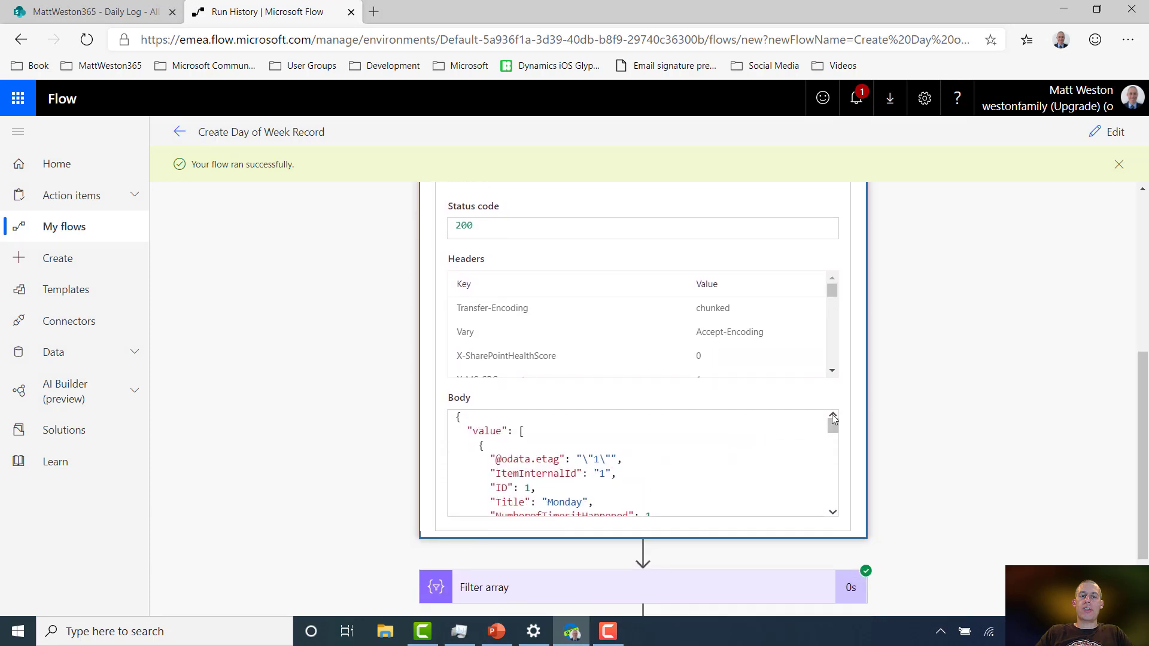
left_click_drag(833, 374, 833, 395)
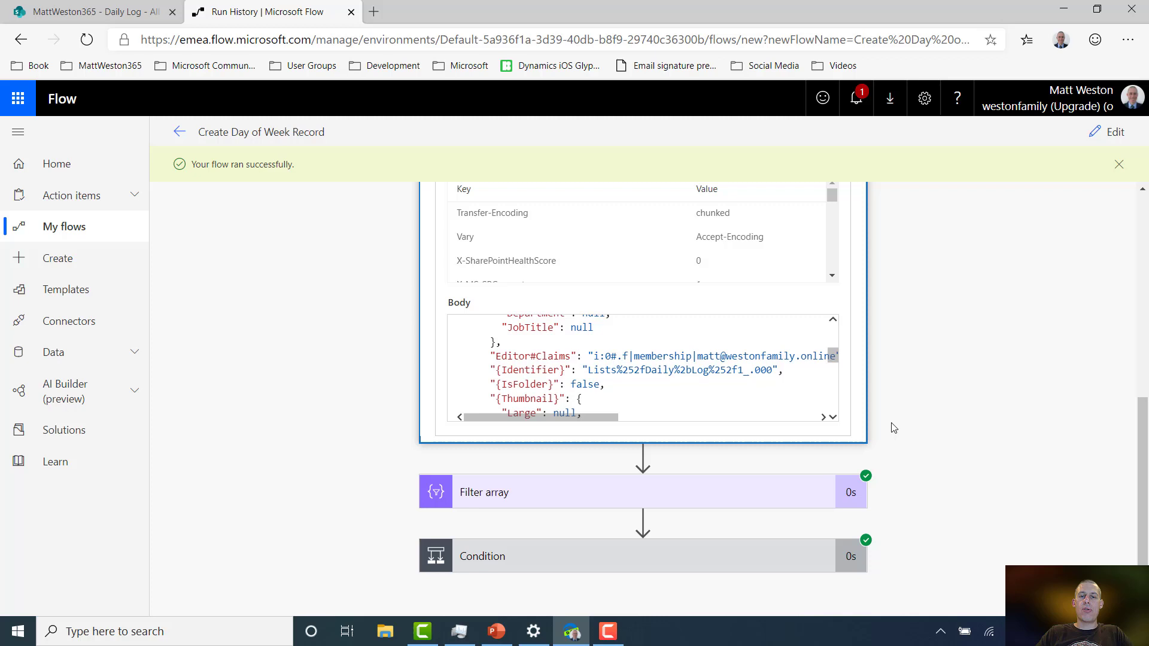
left_click(670, 492)
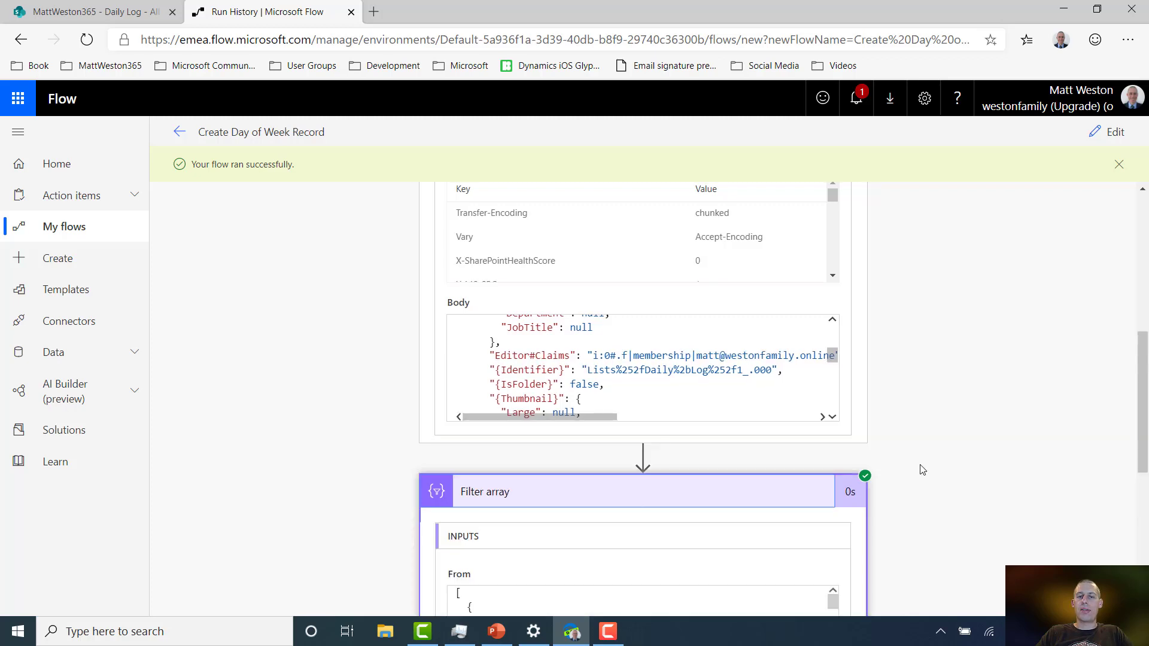
scroll(923, 470, "down", 3)
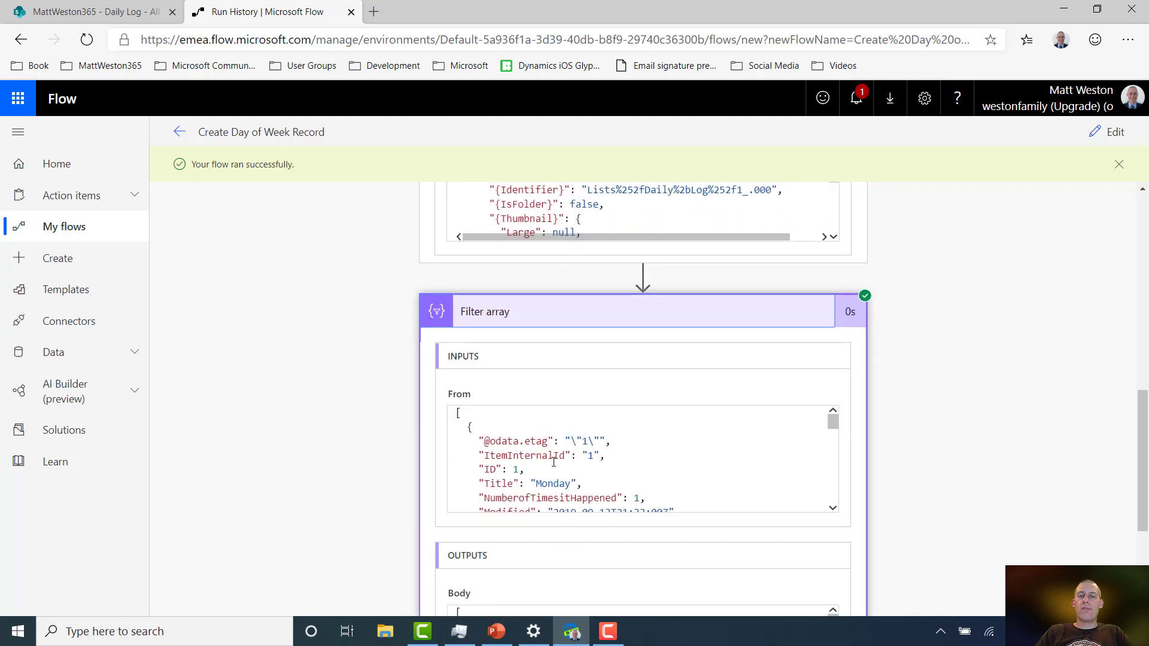
scroll(878, 465, "down", 4)
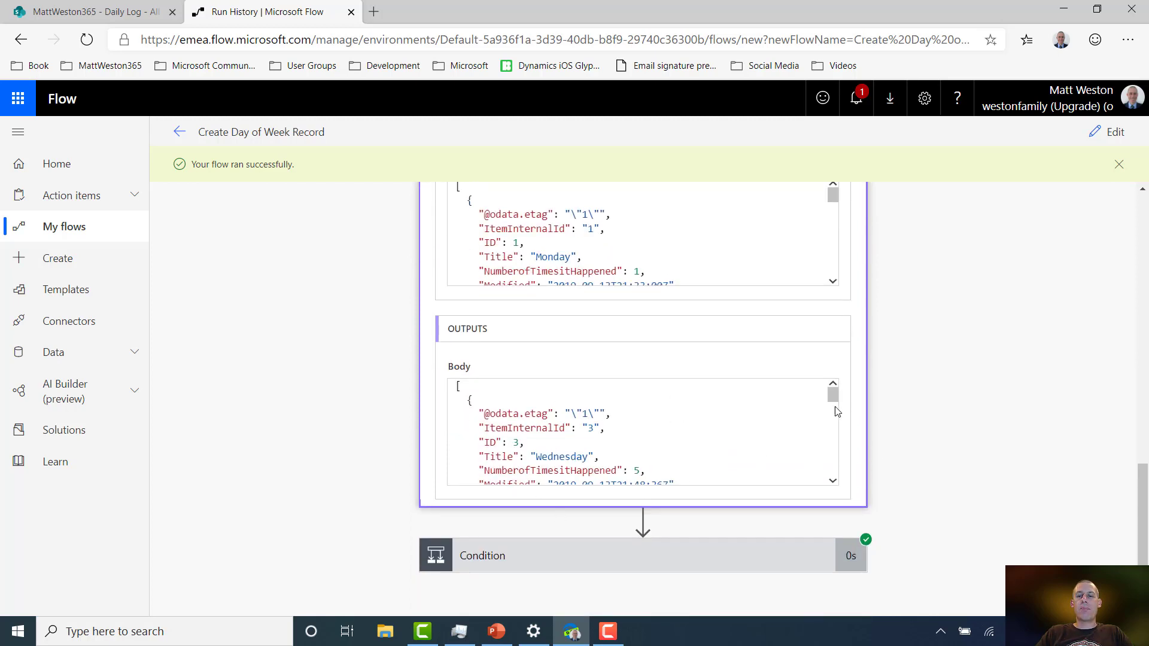
Step: Confirm the Condition evaluated false and Daily Log still has only one Wednesday entry
left_click(569, 568)
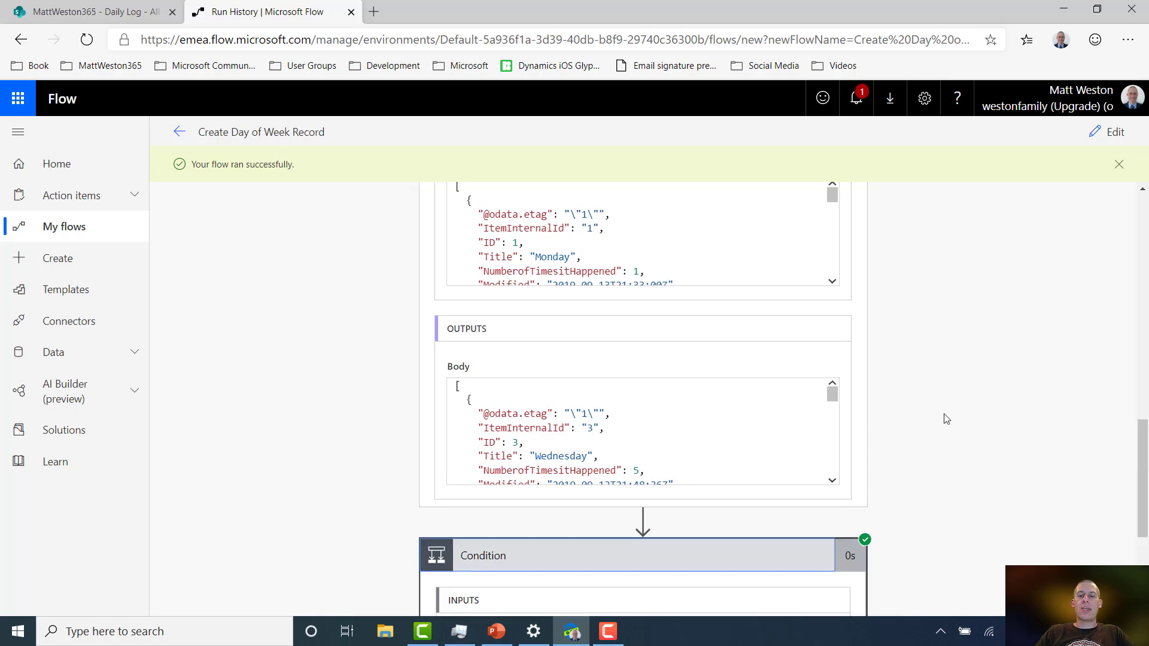
scroll(948, 426, "down", 4)
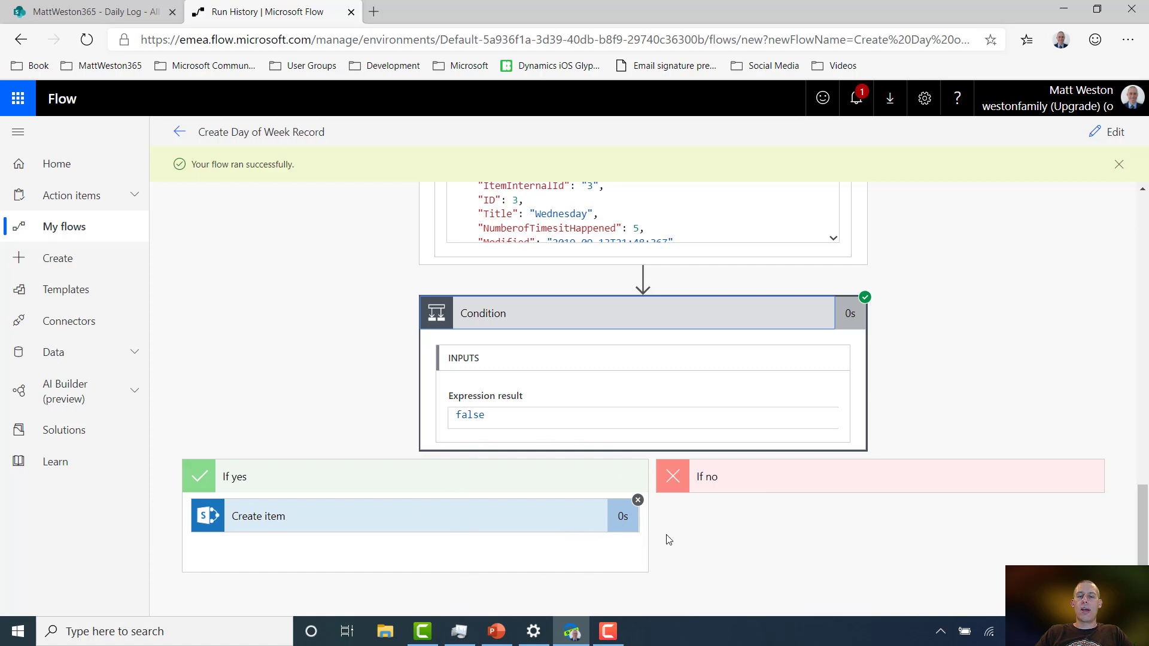
left_click(151, 18)
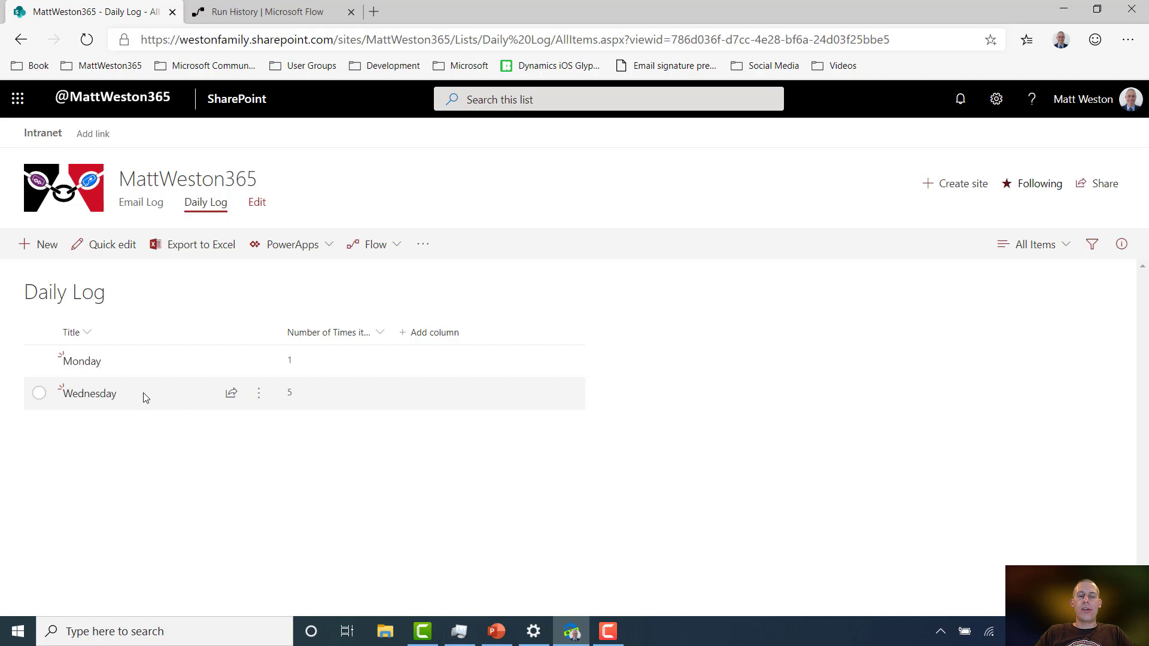
left_click(280, 9)
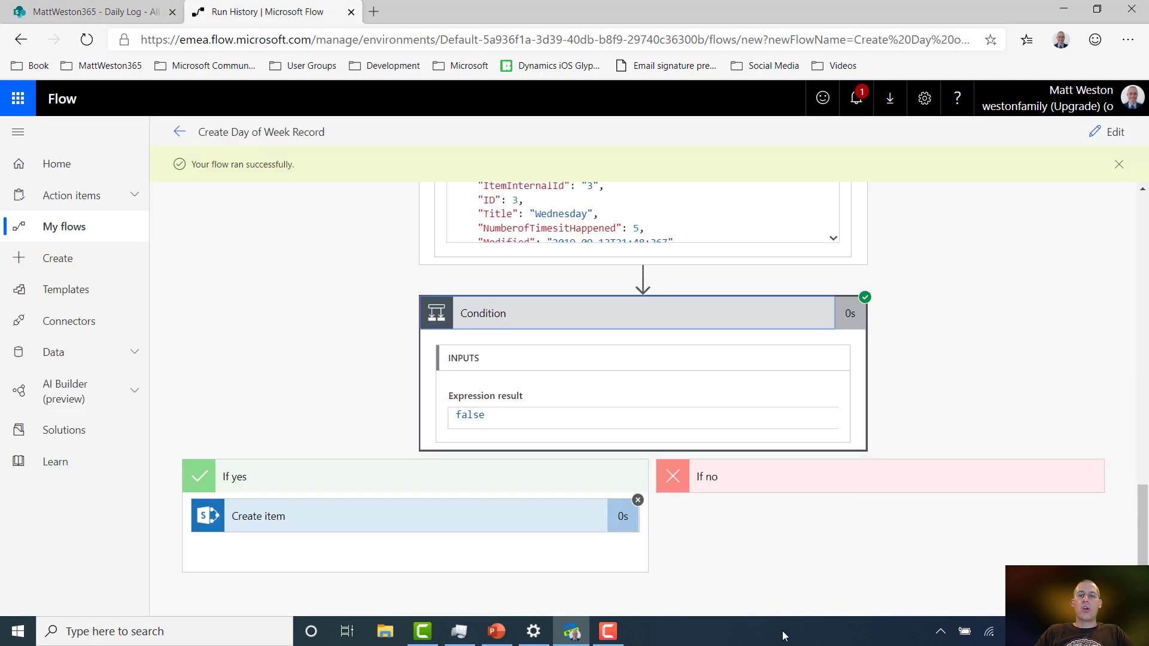